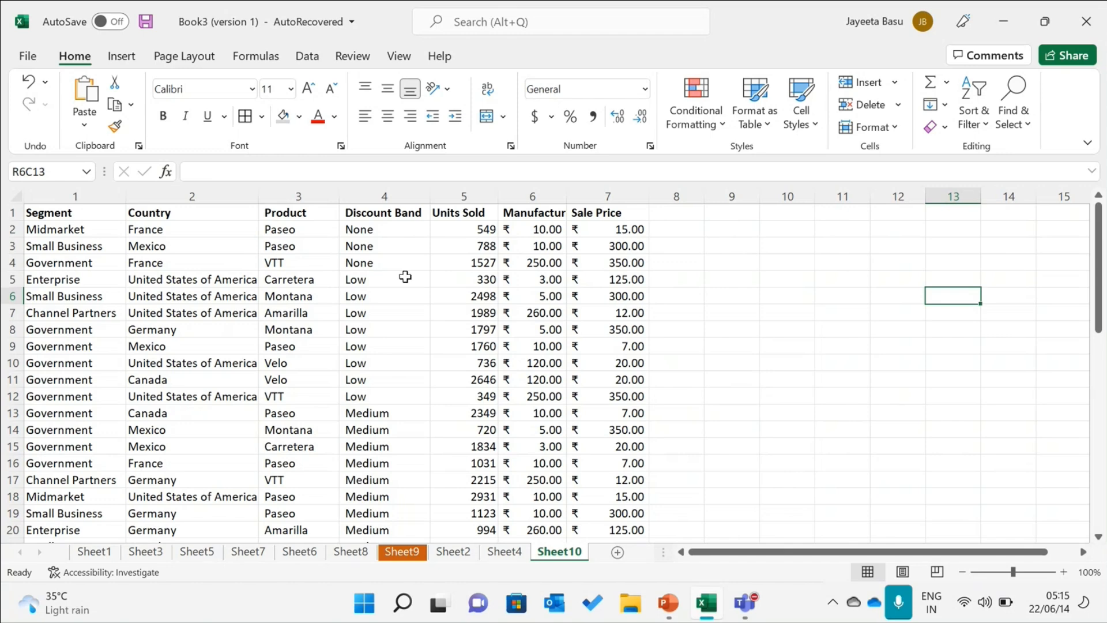
# Wrap the text of the Manufacturing Price header and widen its column until the word "Manufacturing" fits on one line
pyautogui.click(556, 213)
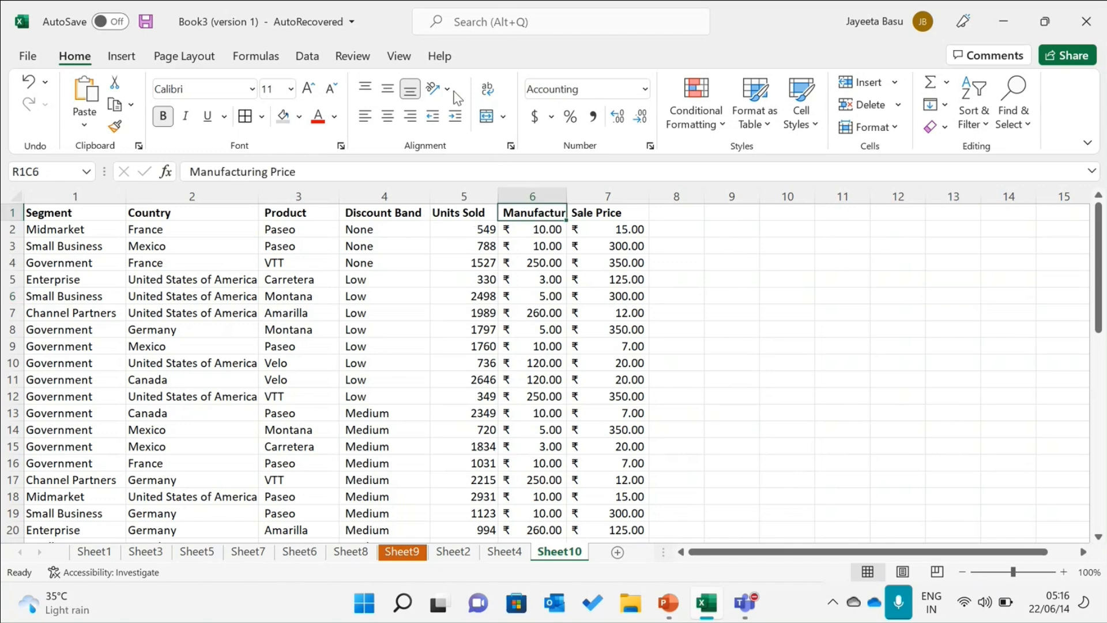
pyautogui.click(493, 92)
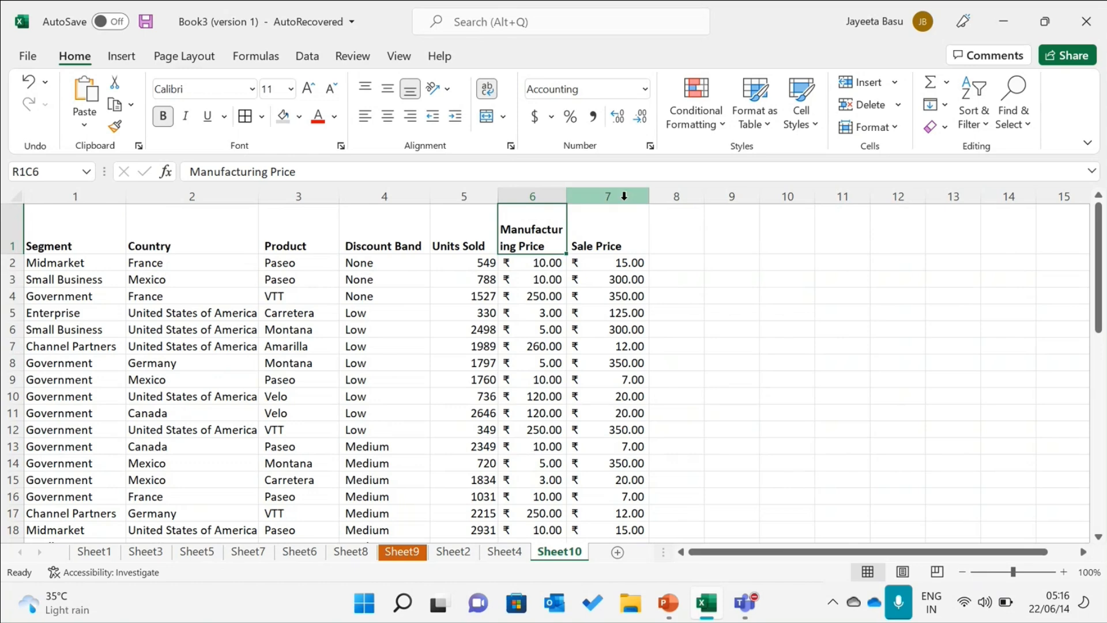
pyautogui.click(624, 224)
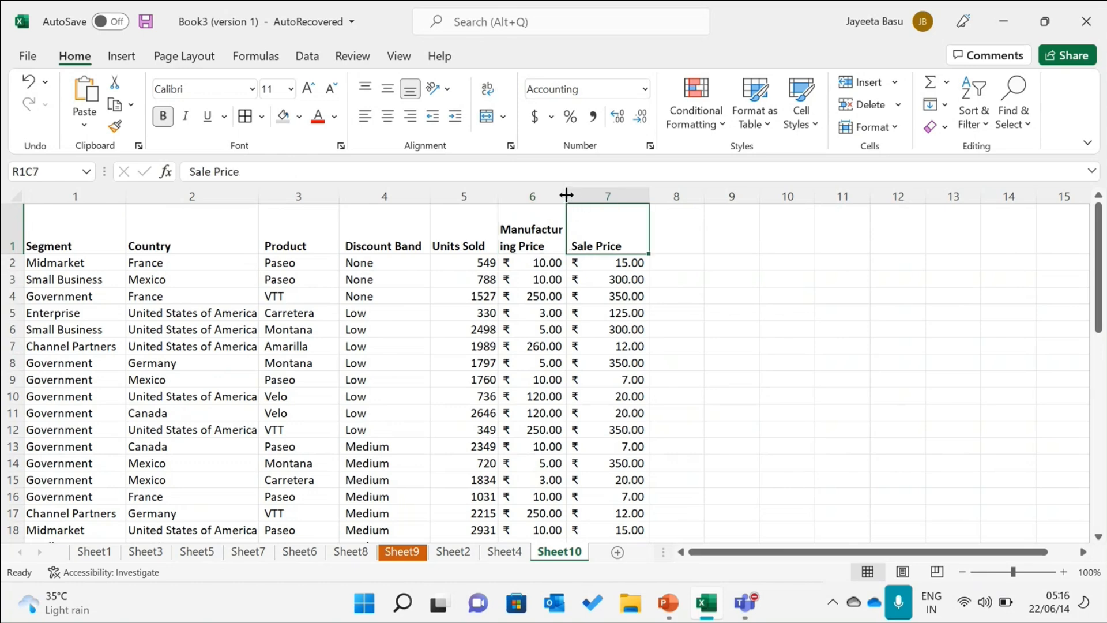
pyautogui.moveTo(566, 194); pyautogui.dragTo(582, 194)
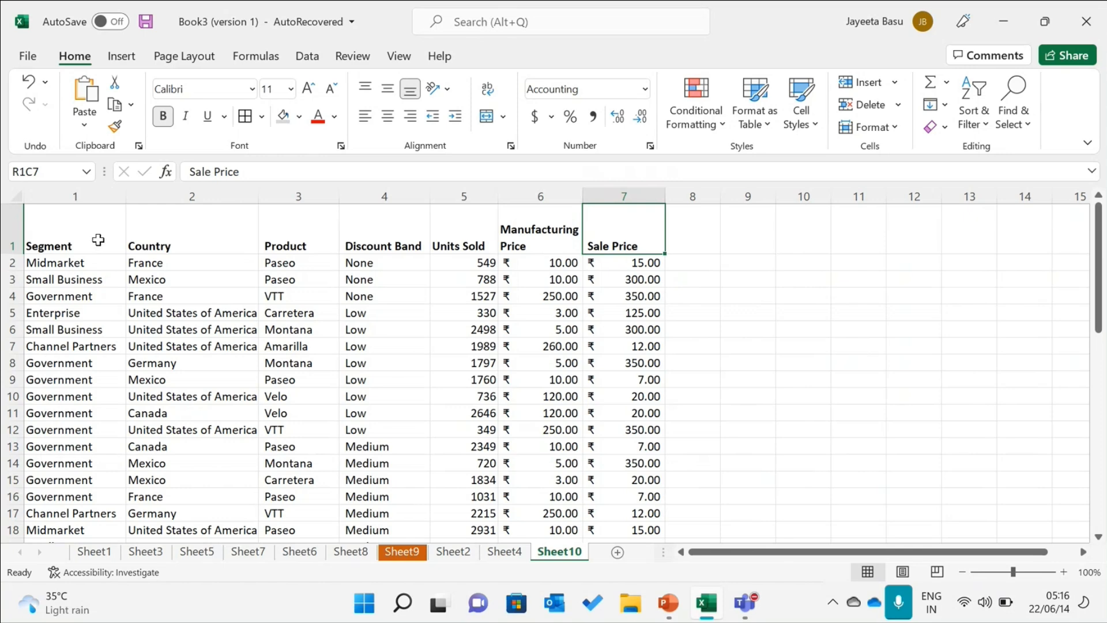
# Turn on filtering for the Segment column only
pyautogui.click(84, 196)
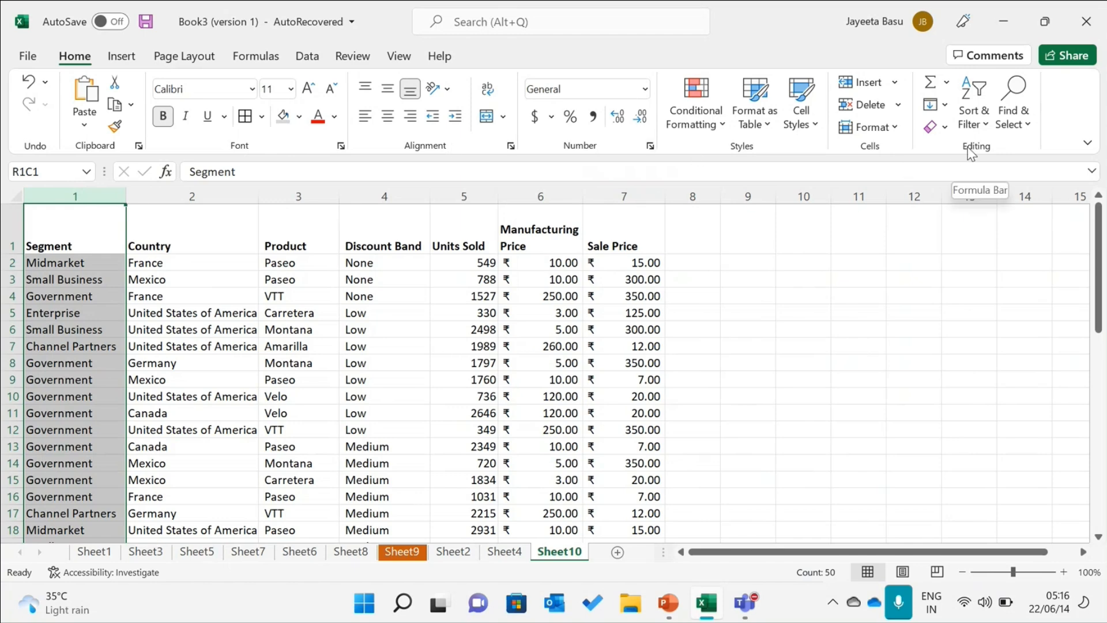
pyautogui.click(984, 132)
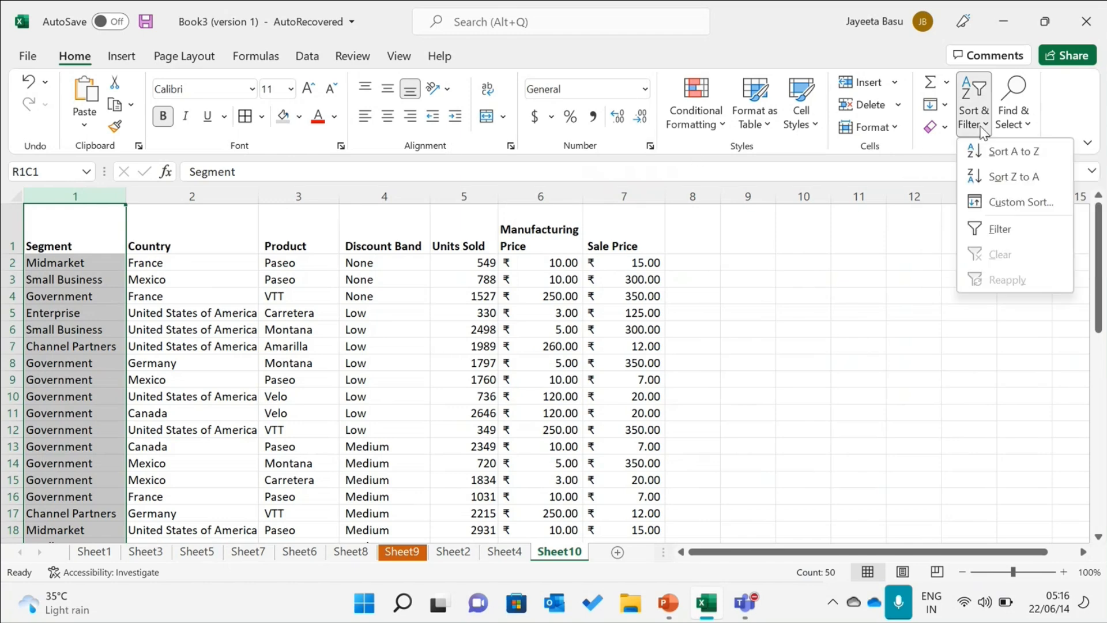
pyautogui.click(997, 229)
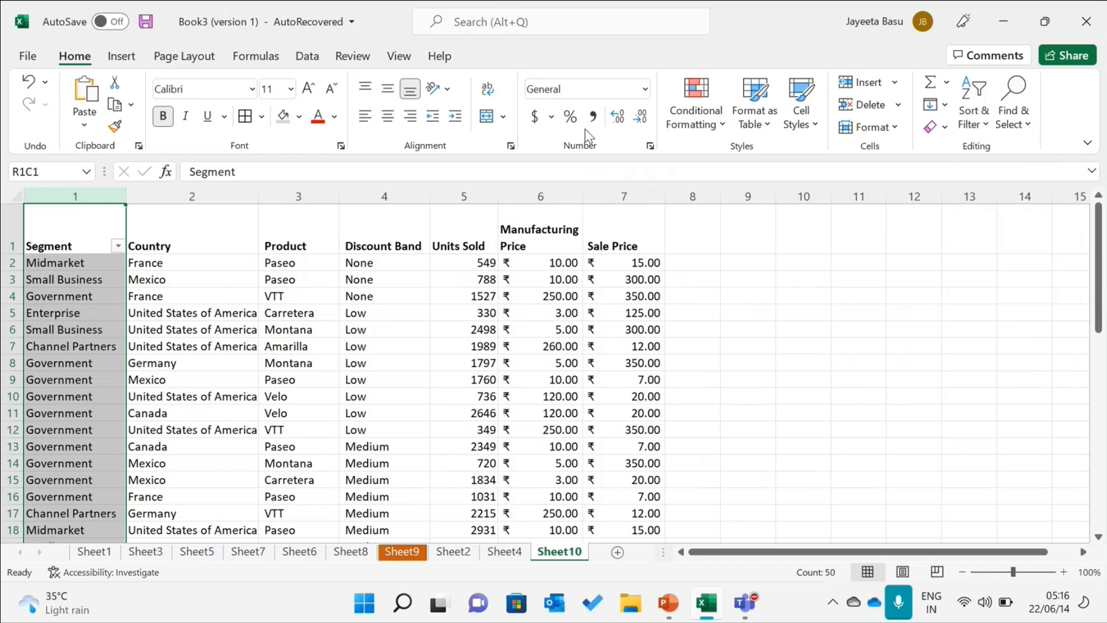
pyautogui.click(987, 124)
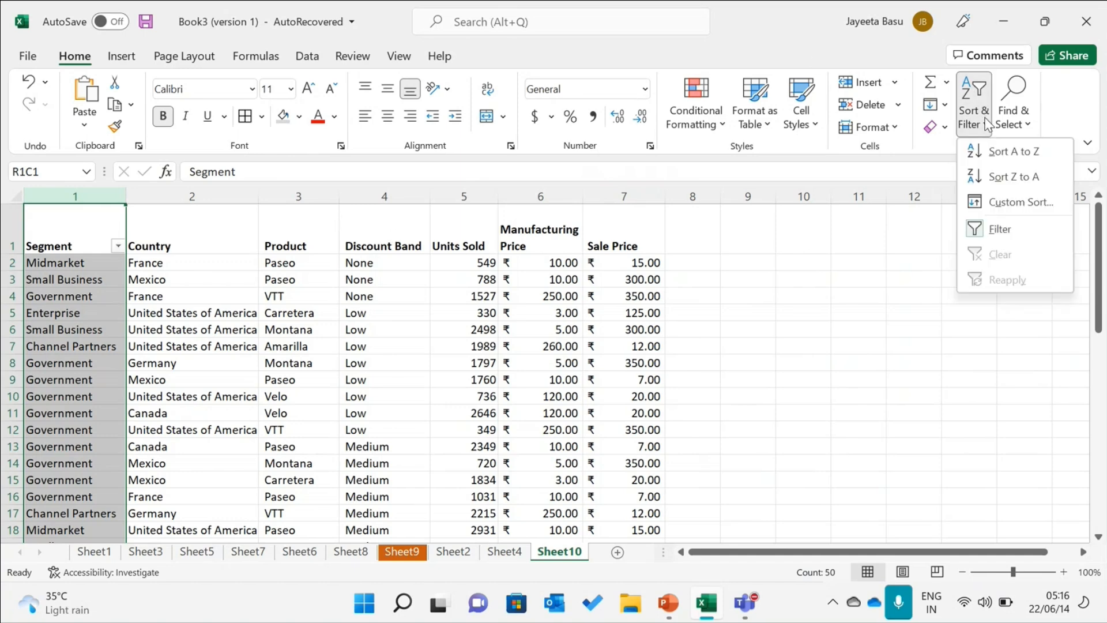
pyautogui.click(999, 234)
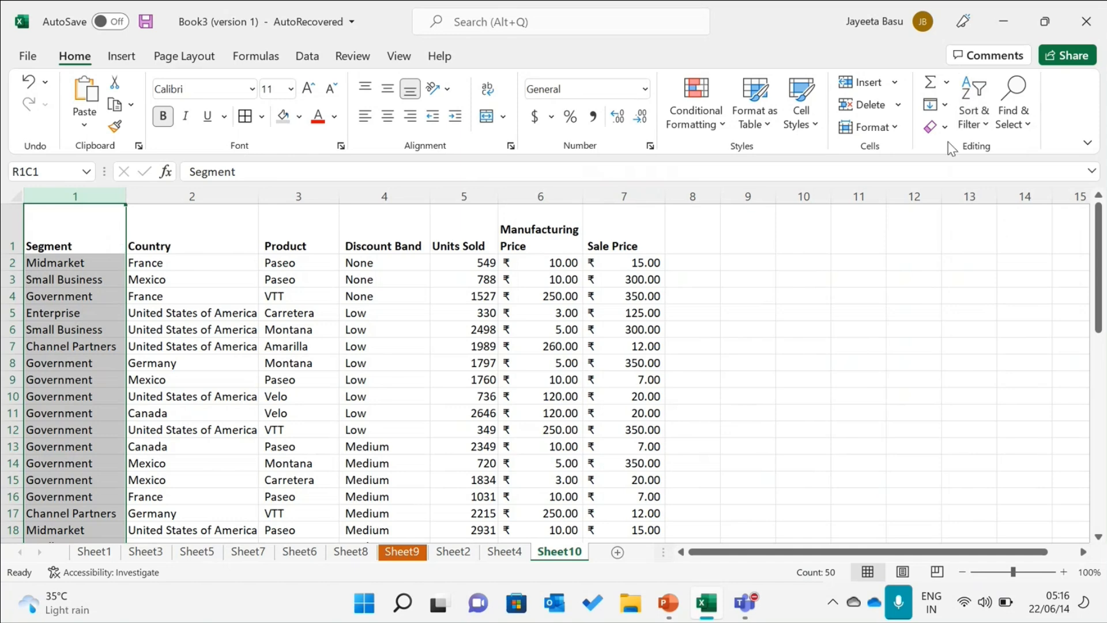
pyautogui.click(973, 118)
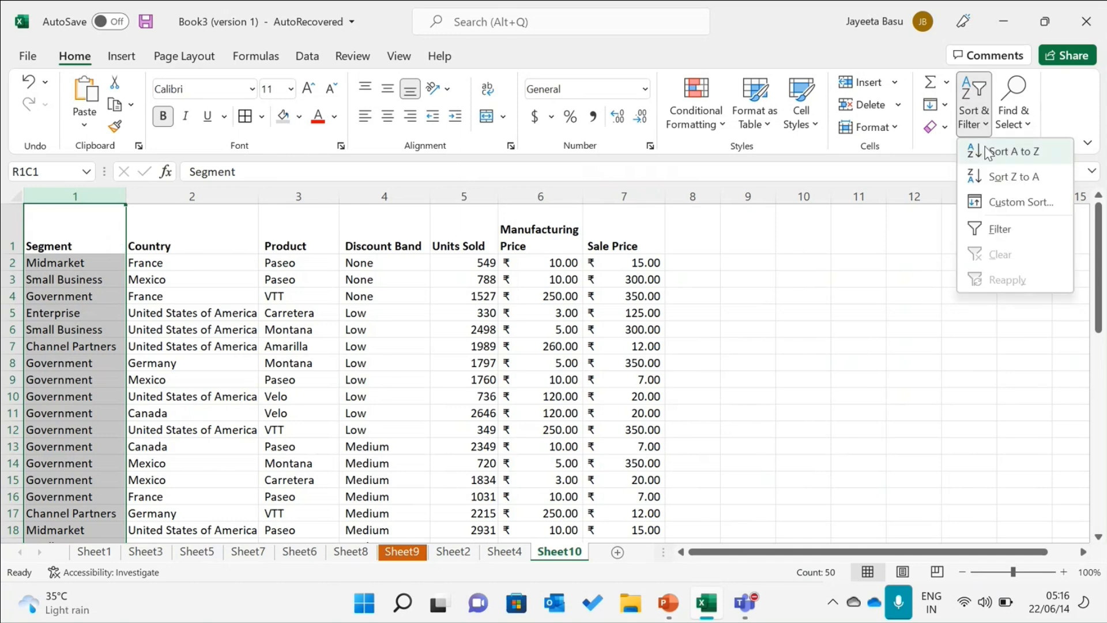
pyautogui.click(1004, 228)
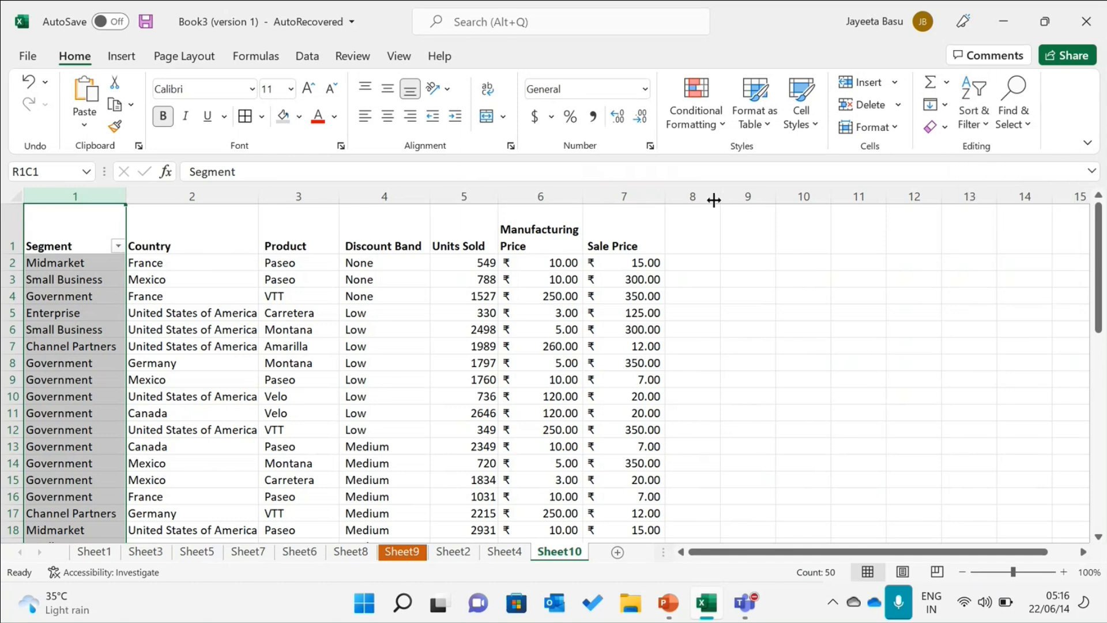
# Filter the Segment column to show only Small Business
pyautogui.click(119, 247)
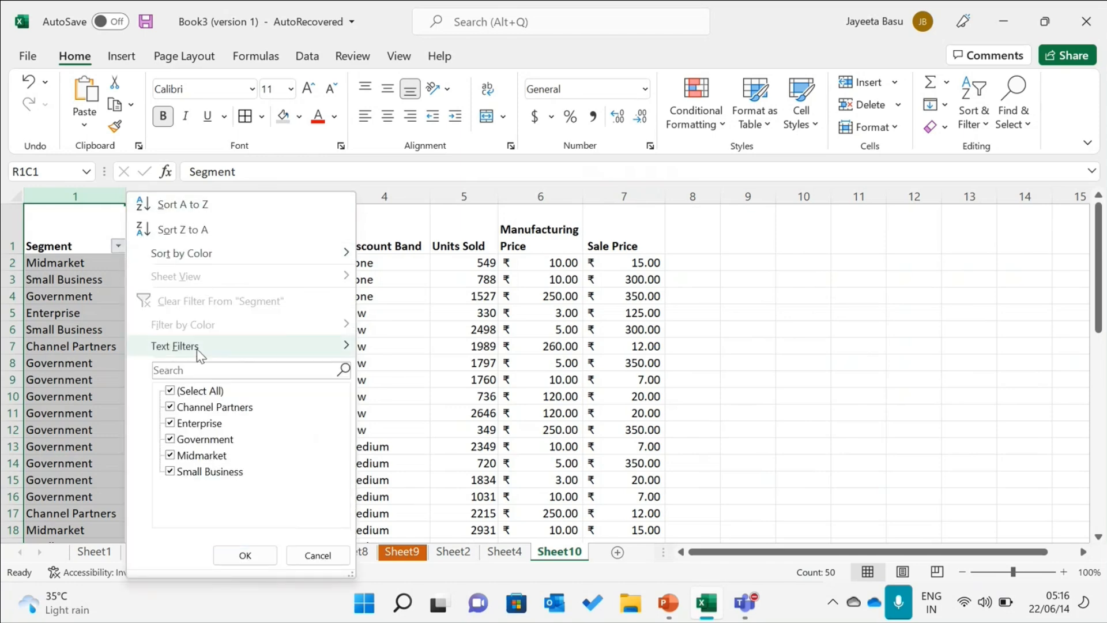
pyautogui.click(193, 393)
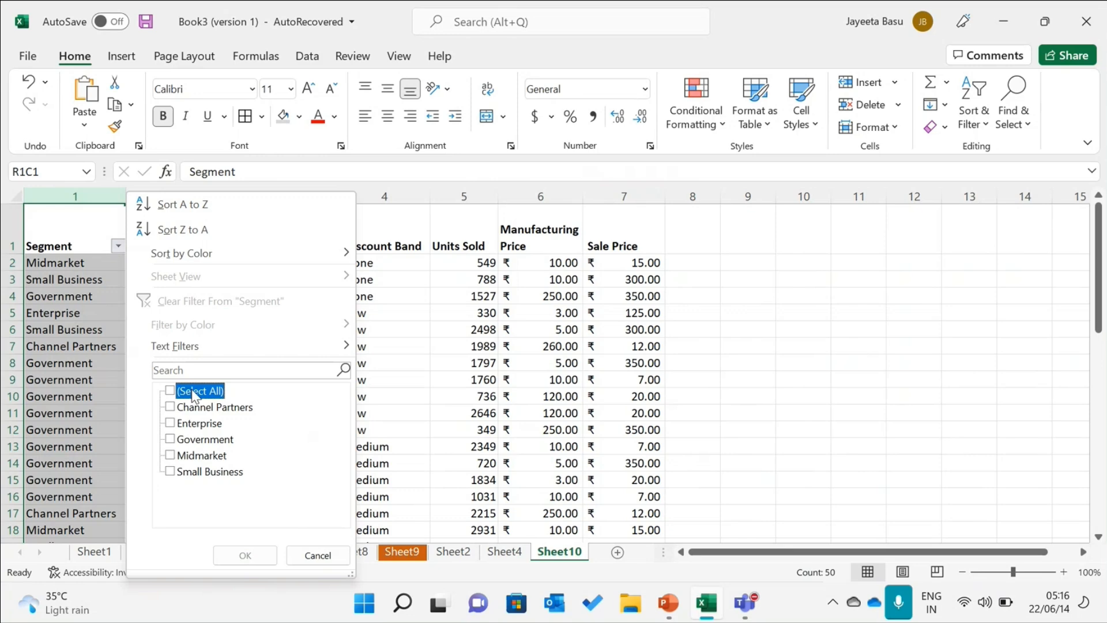
pyautogui.click(192, 394)
pyautogui.click(193, 393)
pyautogui.click(171, 471)
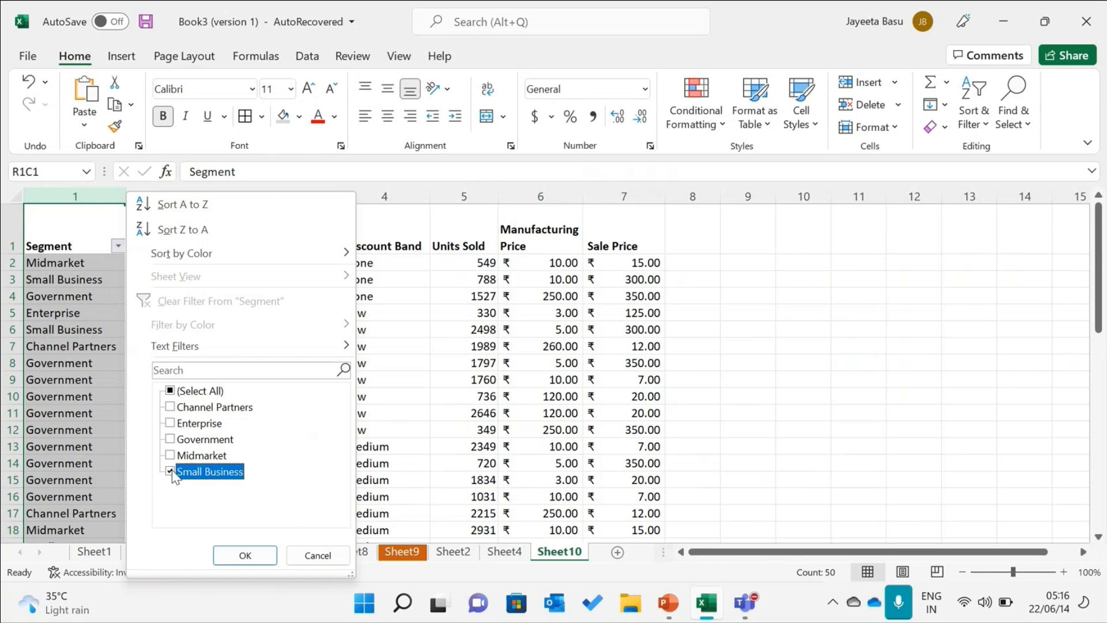
pyautogui.click(263, 559)
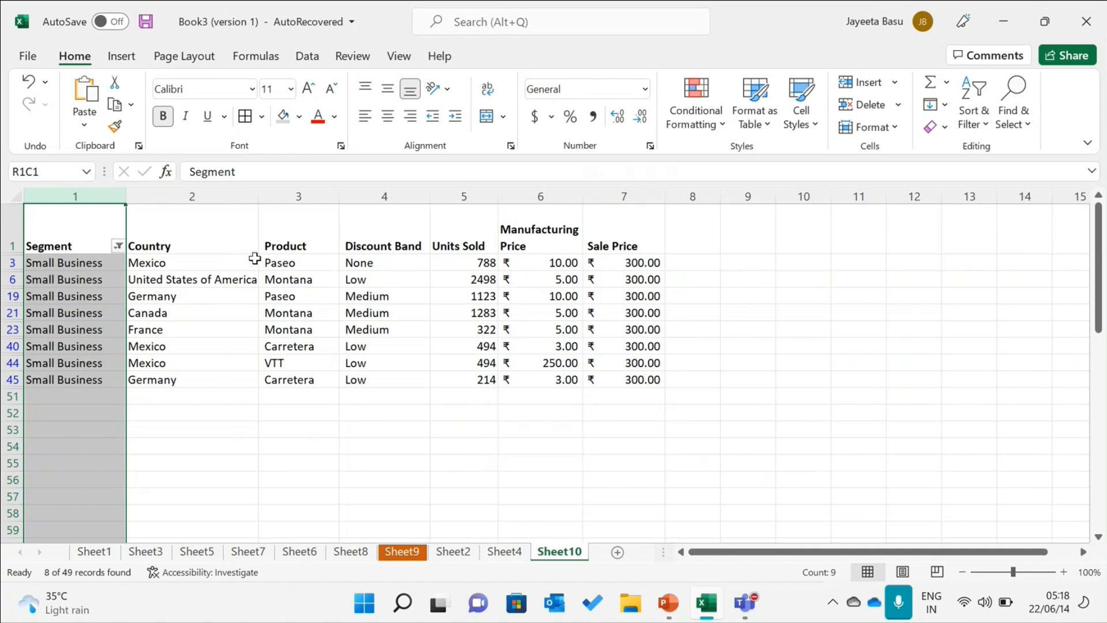
# Turn off the Segment column's filter while the whole Country column is selected
pyautogui.click(201, 242)
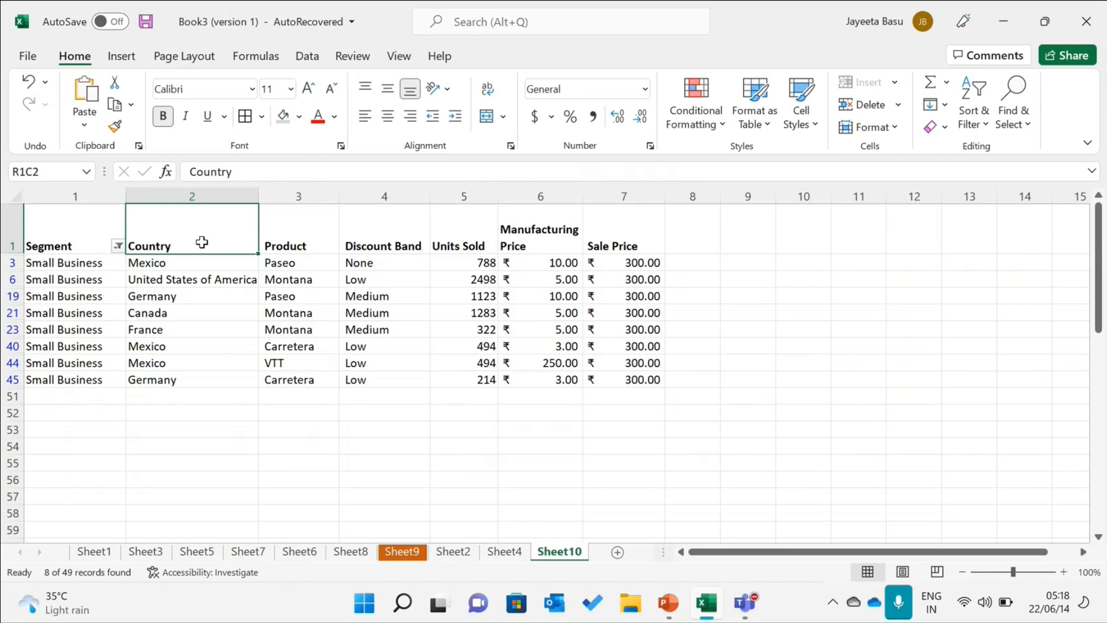
pyautogui.hotkey('ctrl', 'space')
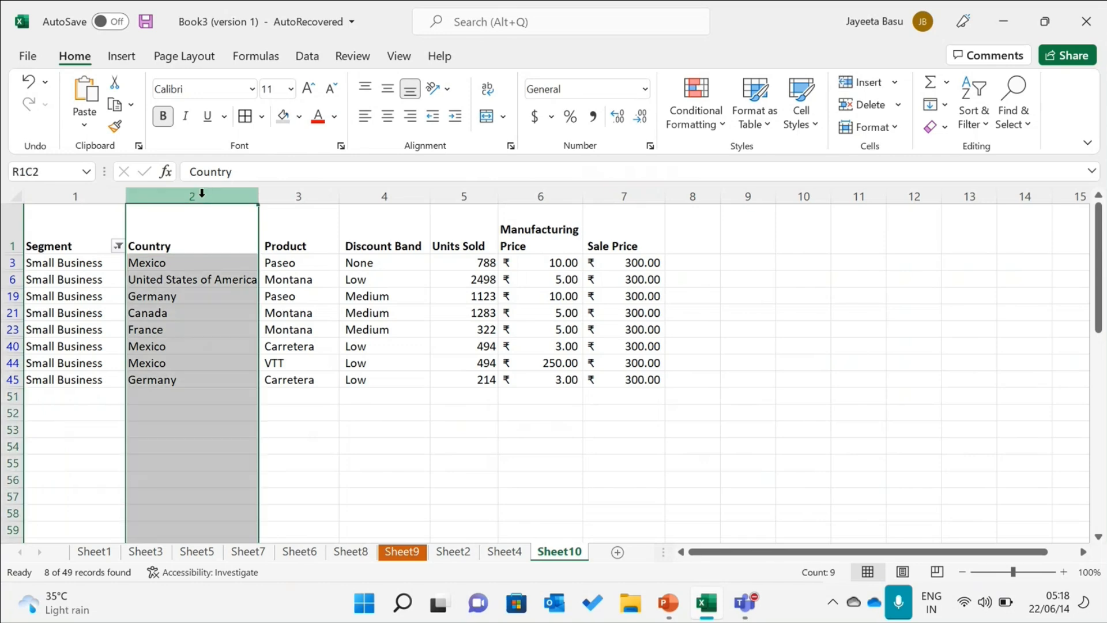
pyautogui.click(974, 134)
pyautogui.click(987, 227)
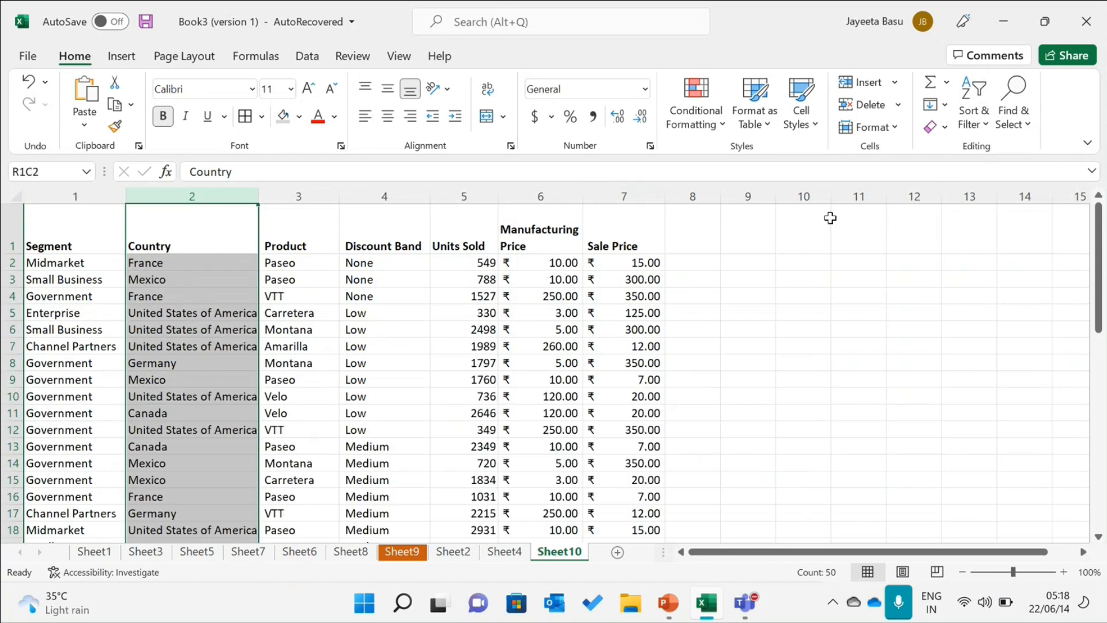
# Turn on filtering for all headers in row 1, from Segment through Sale Price
pyautogui.click(4, 229)
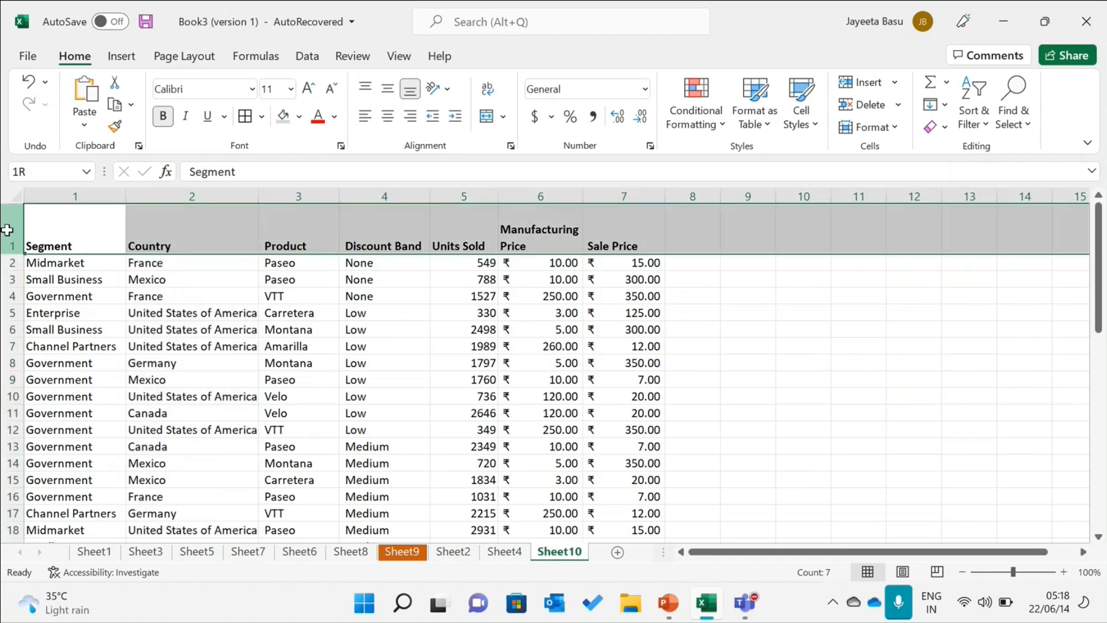
pyautogui.click(985, 121)
pyautogui.click(995, 227)
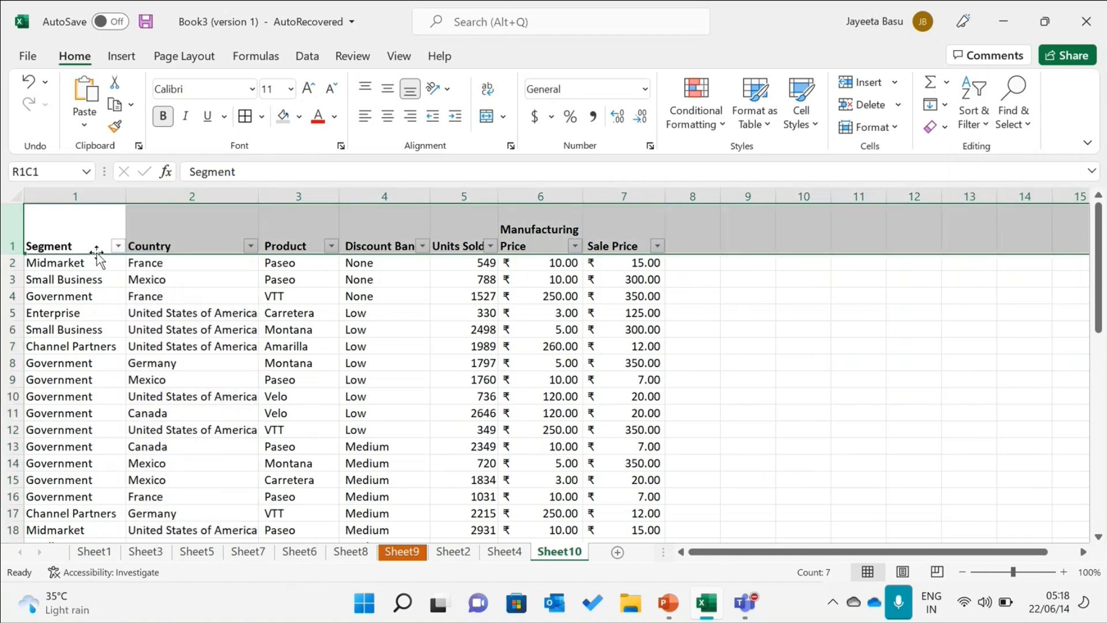
pyautogui.click(801, 315)
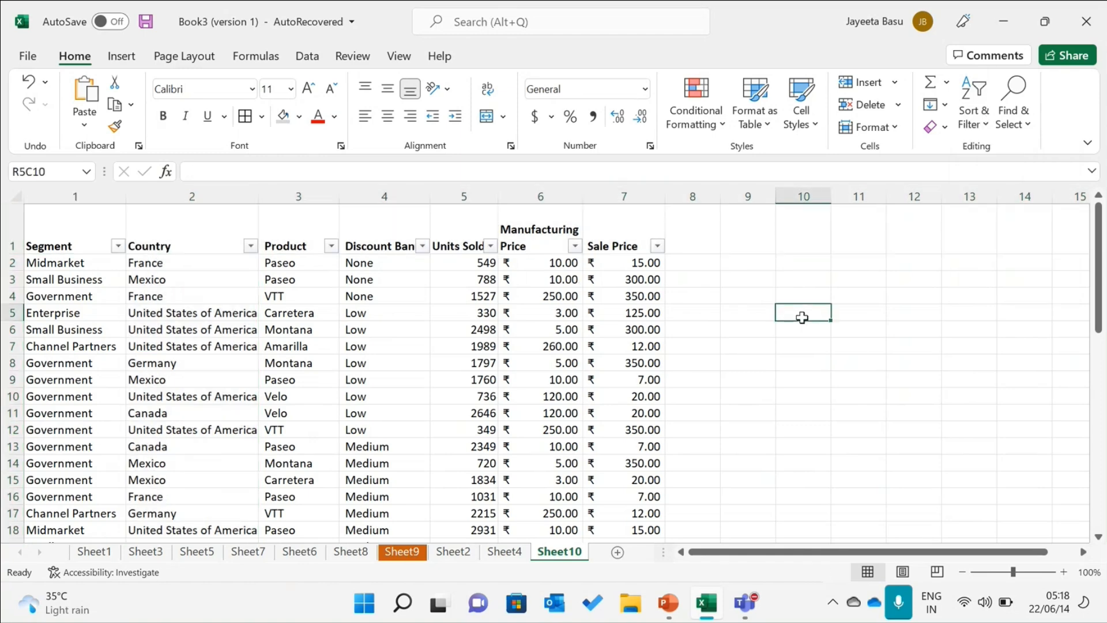
# Filter the Segment column to show only Enterprise
pyautogui.click(117, 247)
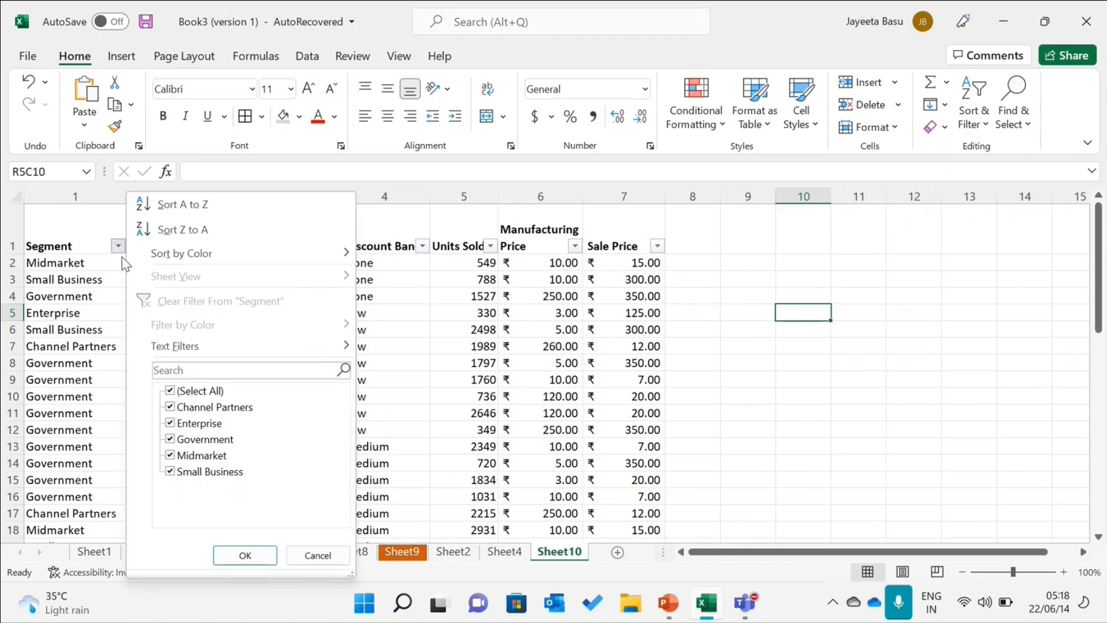
pyautogui.click(171, 396)
pyautogui.click(171, 427)
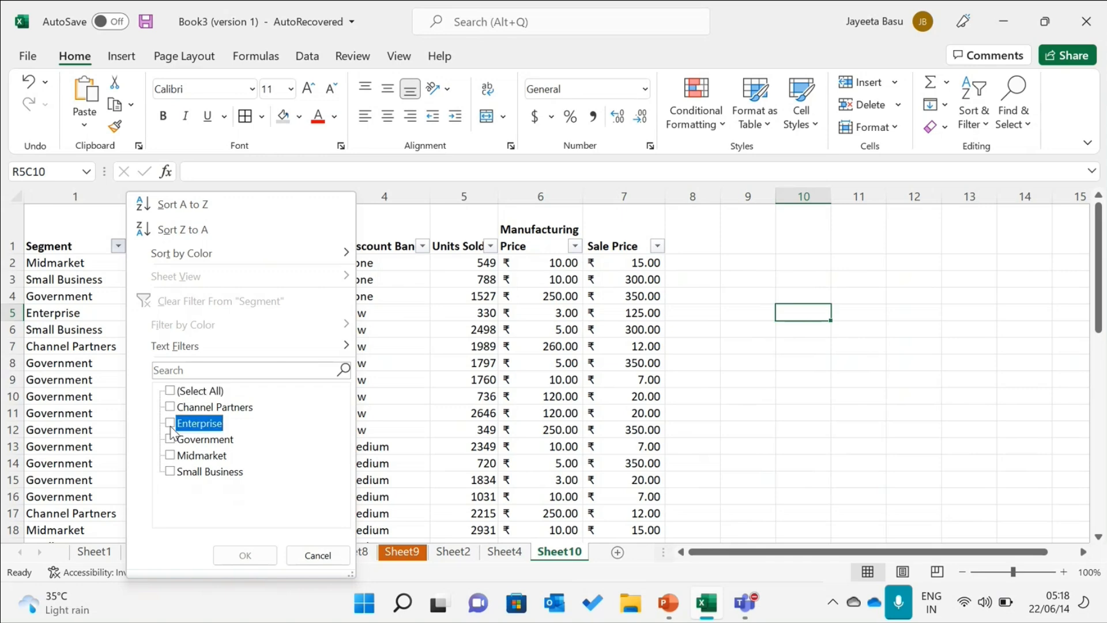
pyautogui.click(170, 424)
pyautogui.click(252, 559)
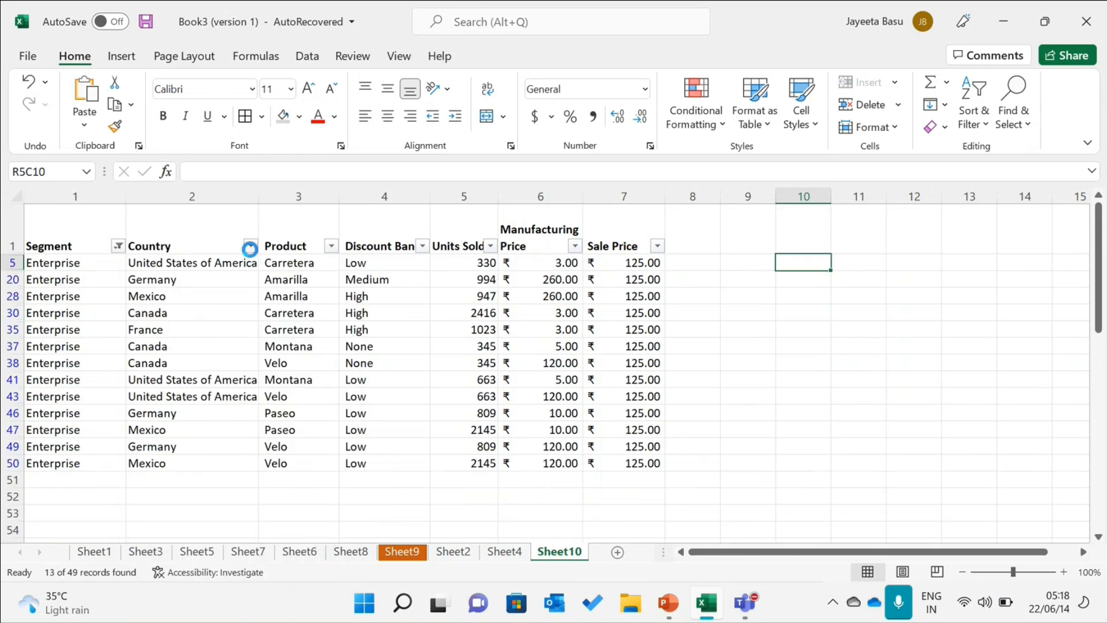
# Filter the Country column to show only France and Germany
pyautogui.click(249, 249)
pyautogui.click(77, 392)
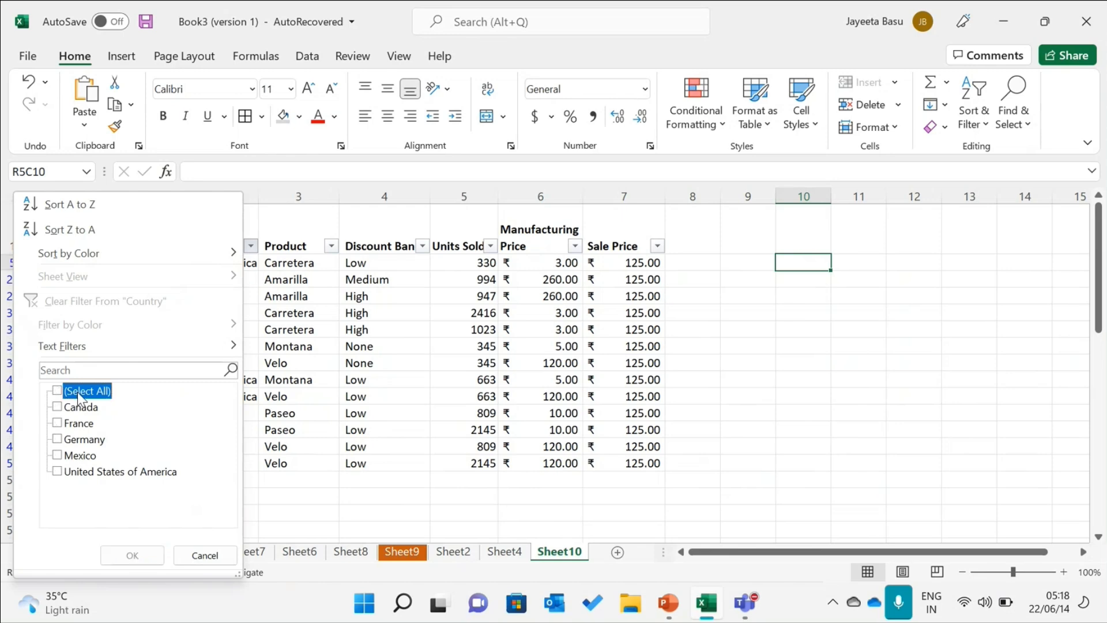
pyautogui.click(58, 424)
pyautogui.click(58, 438)
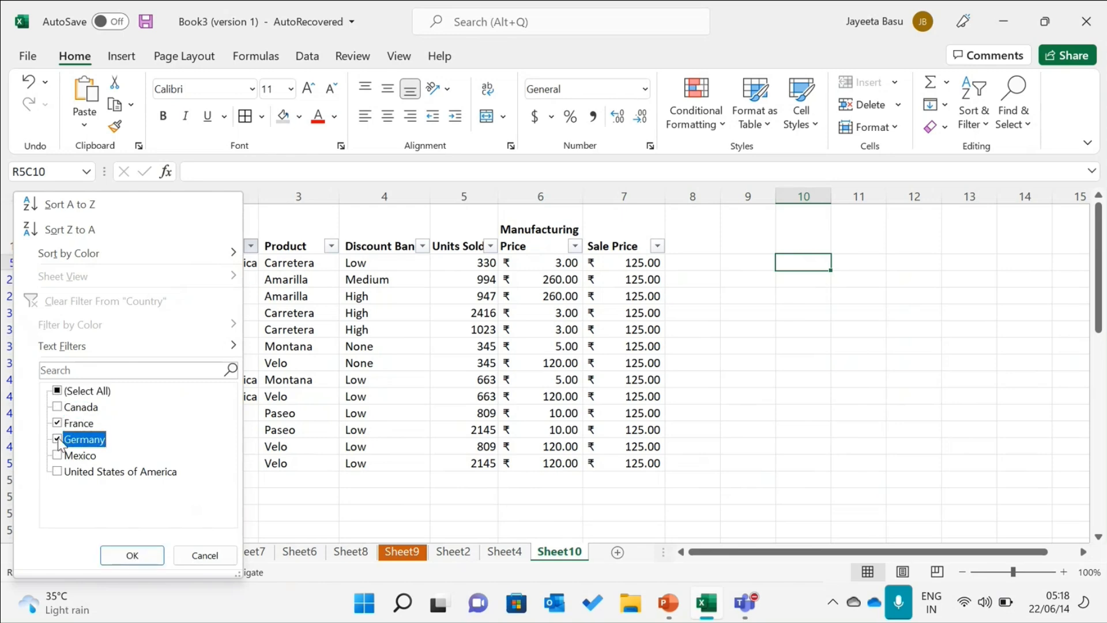
pyautogui.click(134, 557)
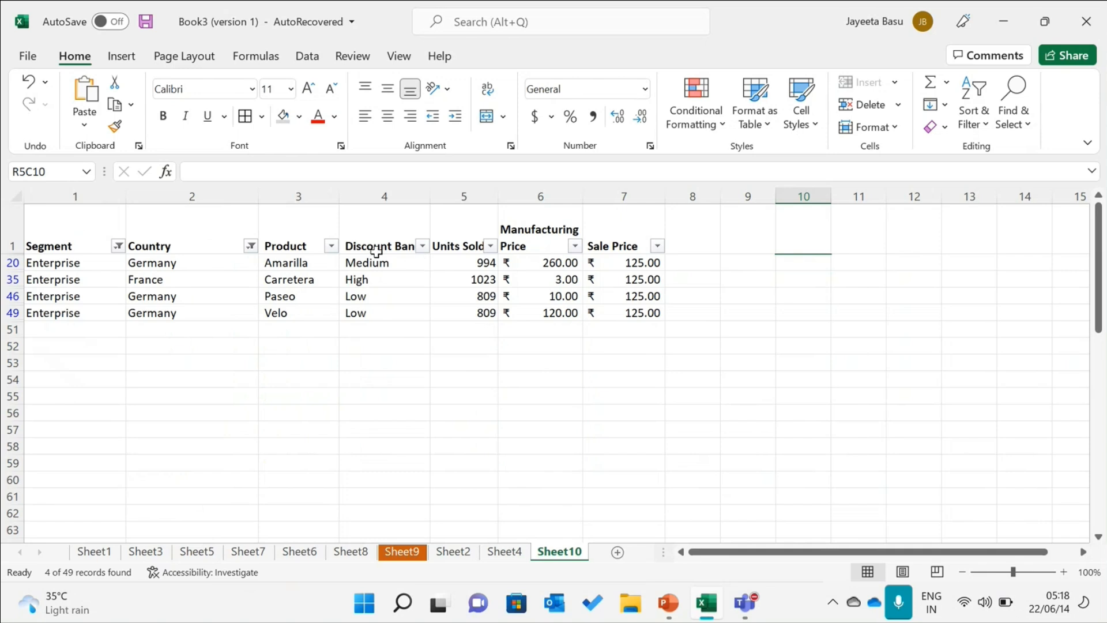
pyautogui.click(332, 247)
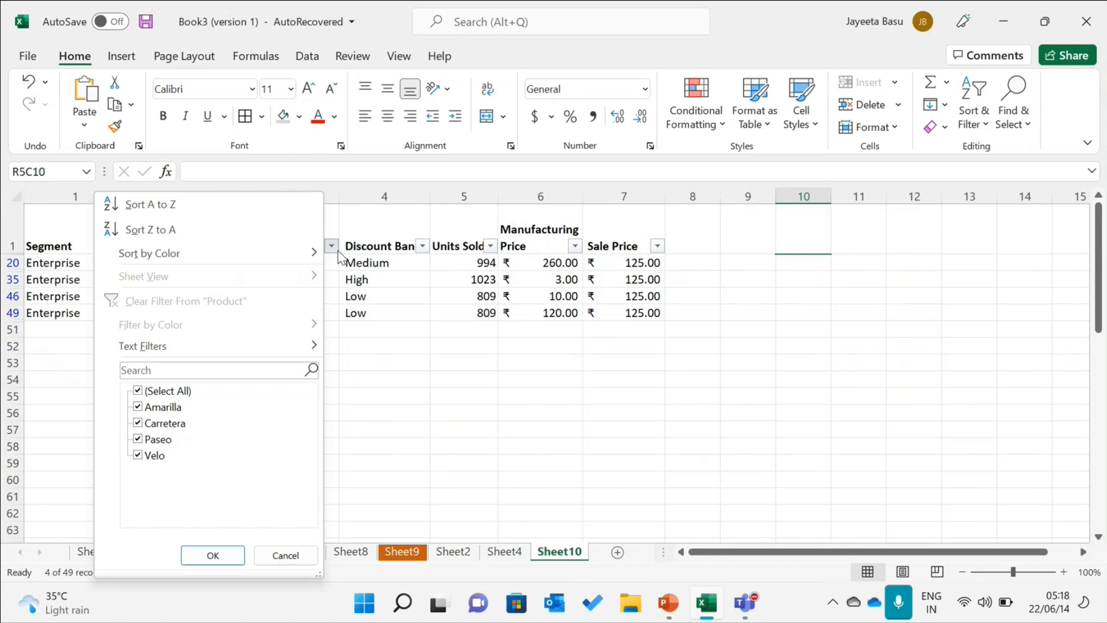
pyautogui.click(527, 392)
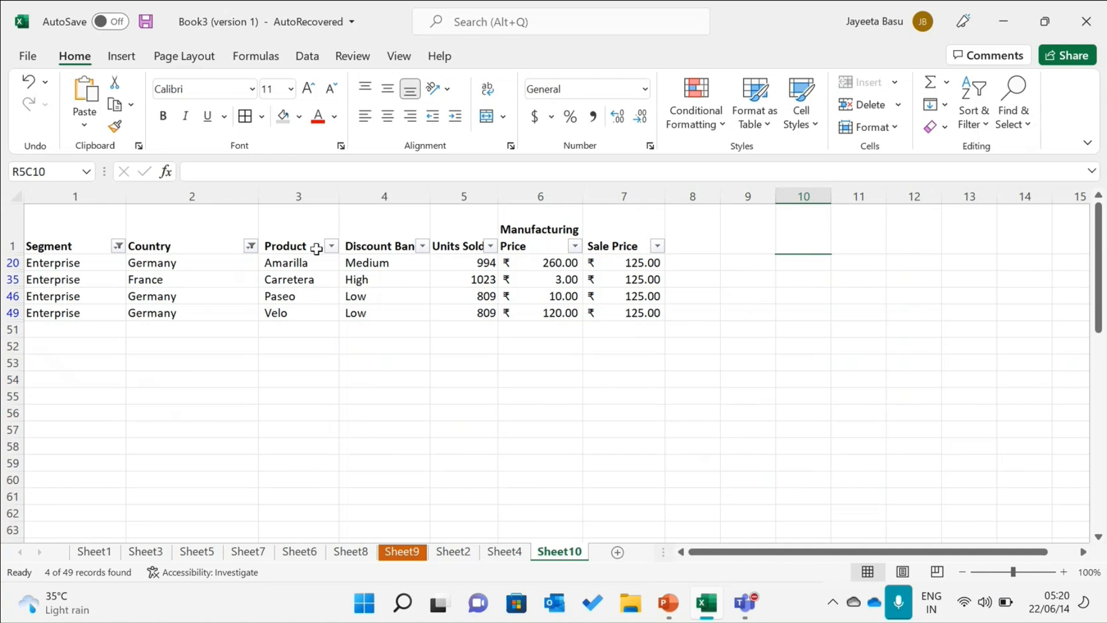
# Copy the filtered table with its headers and paste it on the same sheet starting at row 52, column 11
pyautogui.moveTo(72, 232); pyautogui.dragTo(654, 314)
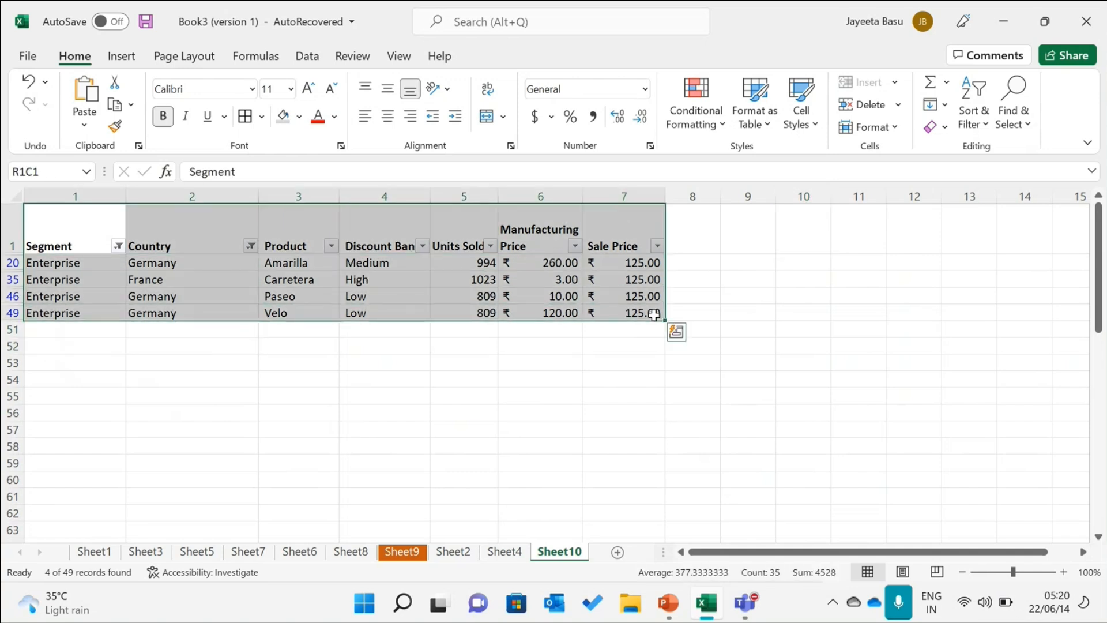
pyautogui.hotkey('ctrl', 'c')
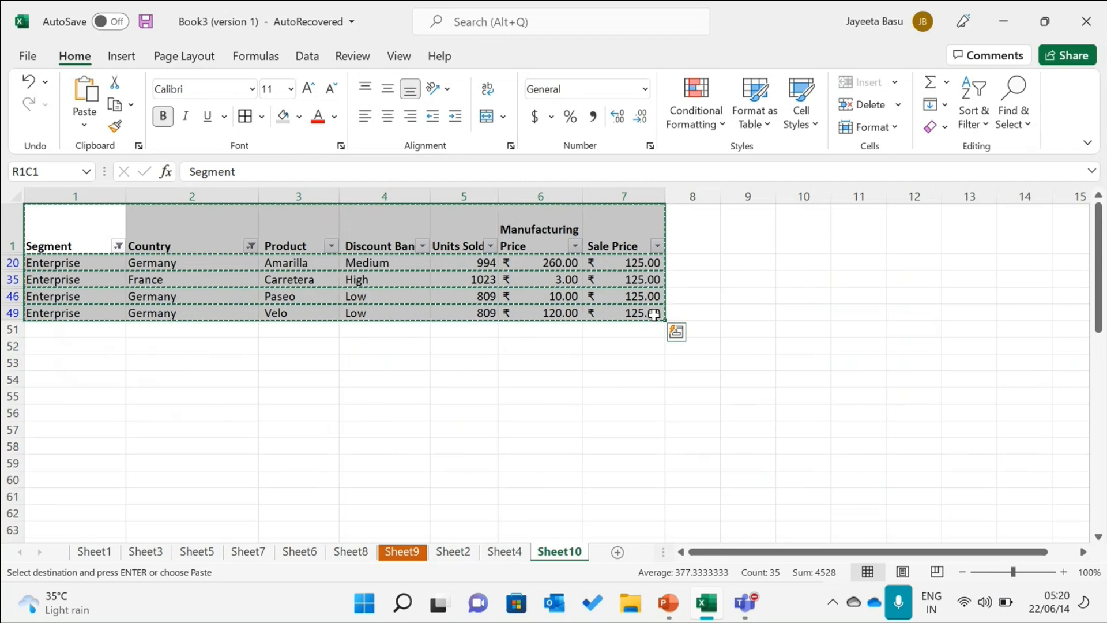
pyautogui.click(70, 395)
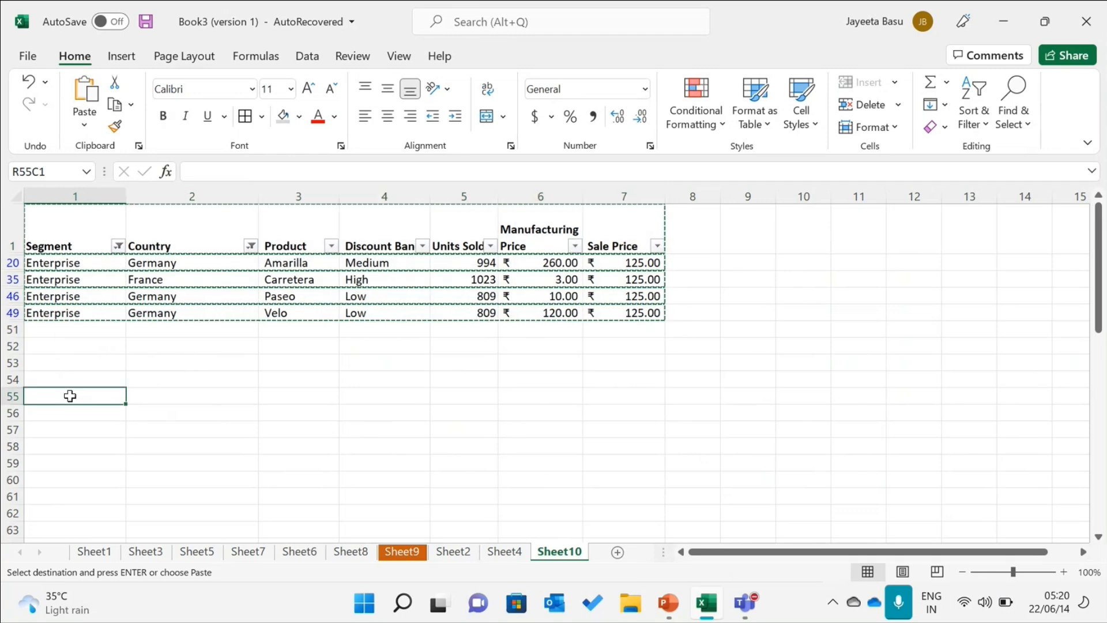
pyautogui.click(842, 351)
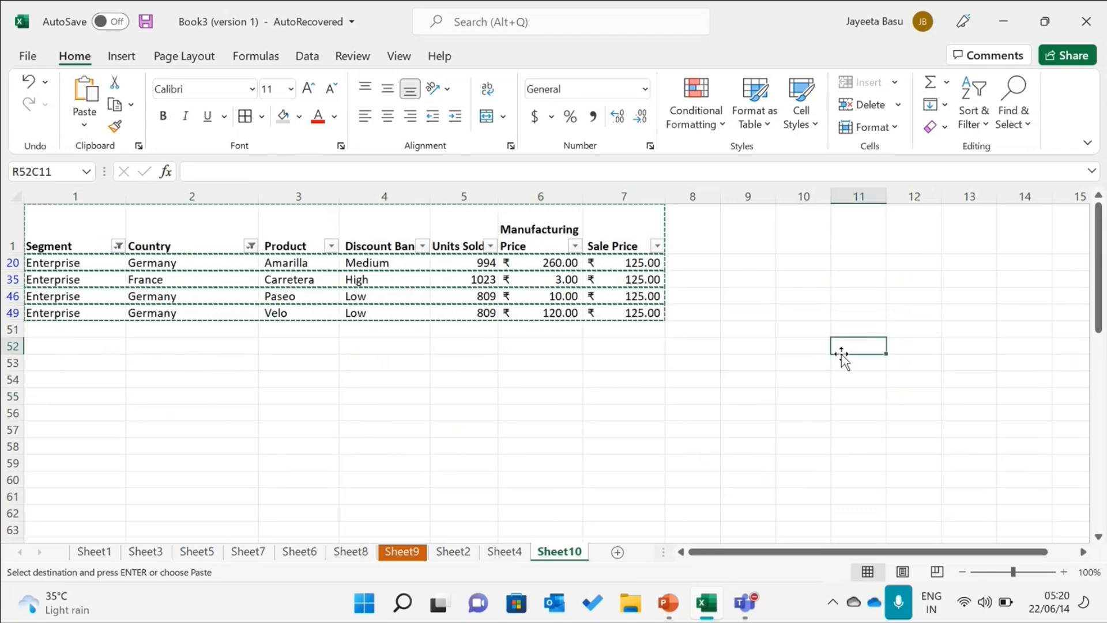
pyautogui.hotkey('ctrl', 'v')
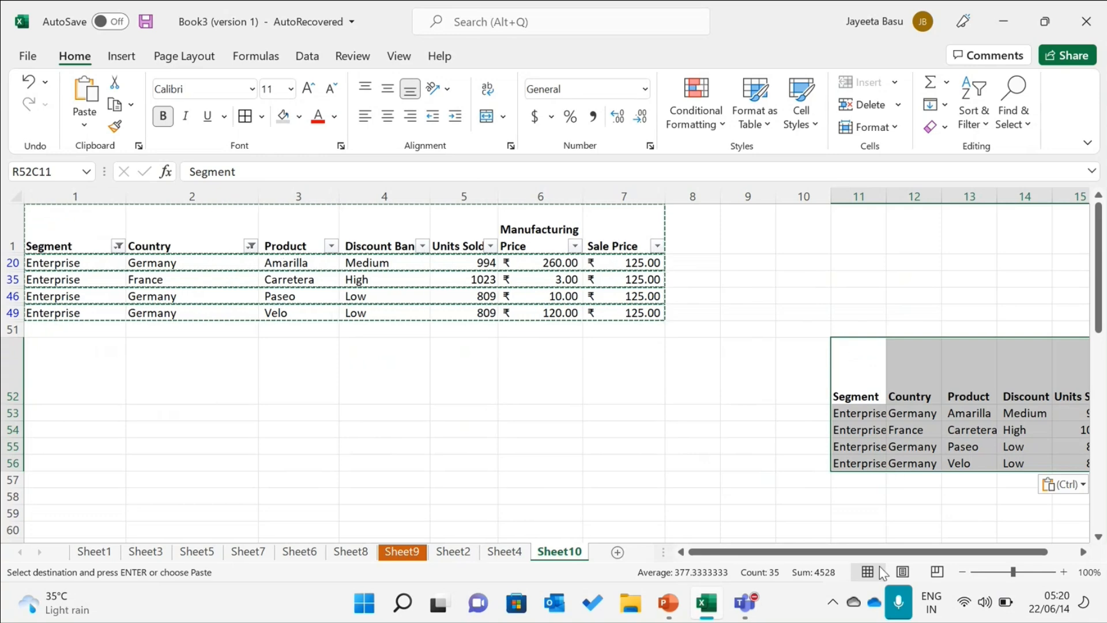
pyautogui.moveTo(874, 542); pyautogui.dragTo(1025, 559)
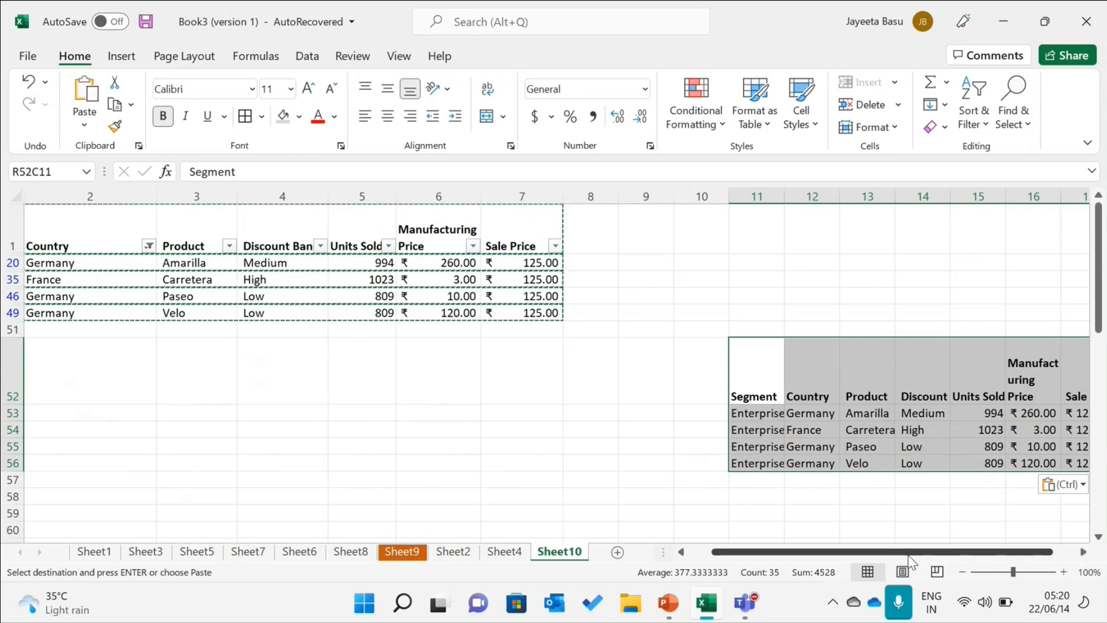
# Turn on text wrapping for the pasted table in rows 52 to 56, columns 11 to 17
pyautogui.moveTo(908, 553); pyautogui.dragTo(930, 555)
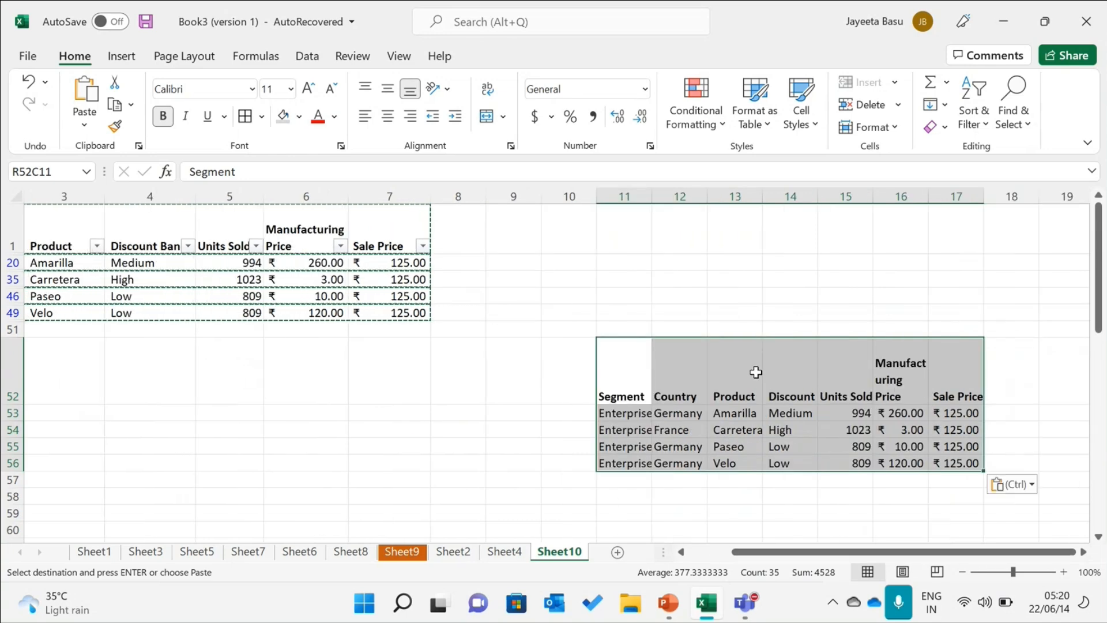
pyautogui.click(755, 372)
pyautogui.moveTo(628, 365); pyautogui.dragTo(980, 462)
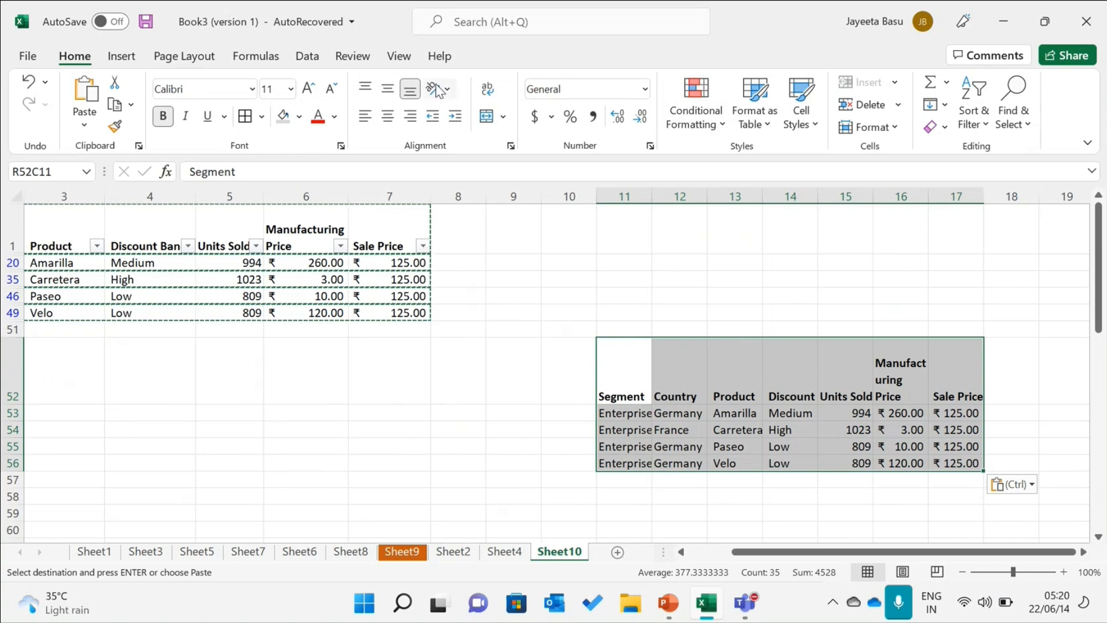
pyautogui.click(487, 88)
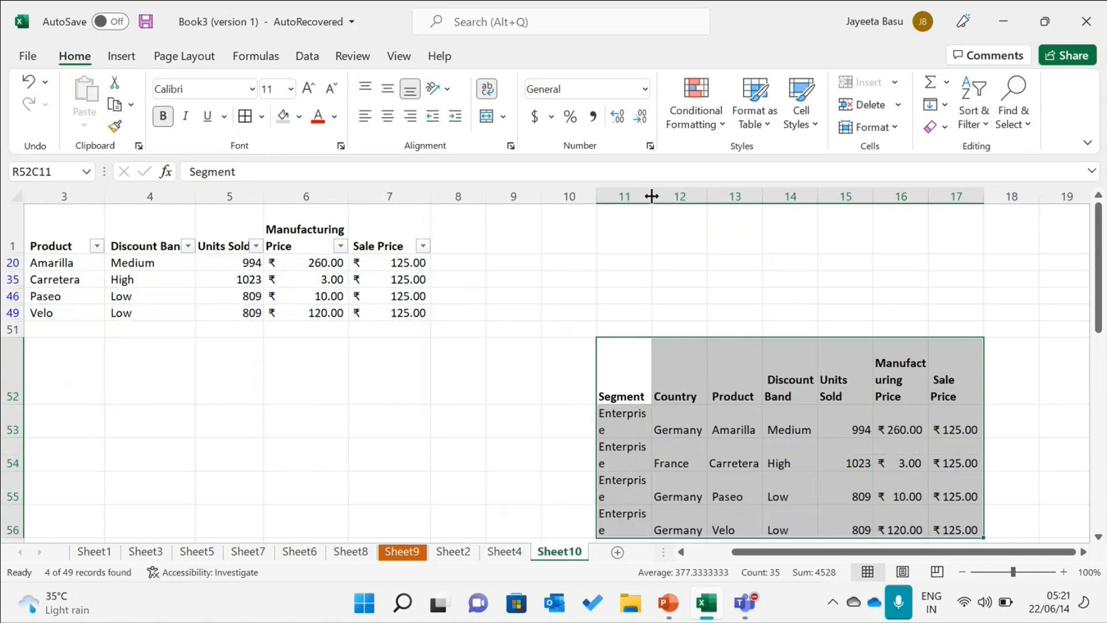
# Widen columns 11 and 16 of the pasted table so that Enterprise and Manufacturing each fit on one line
pyautogui.moveTo(652, 196); pyautogui.dragTo(668, 196)
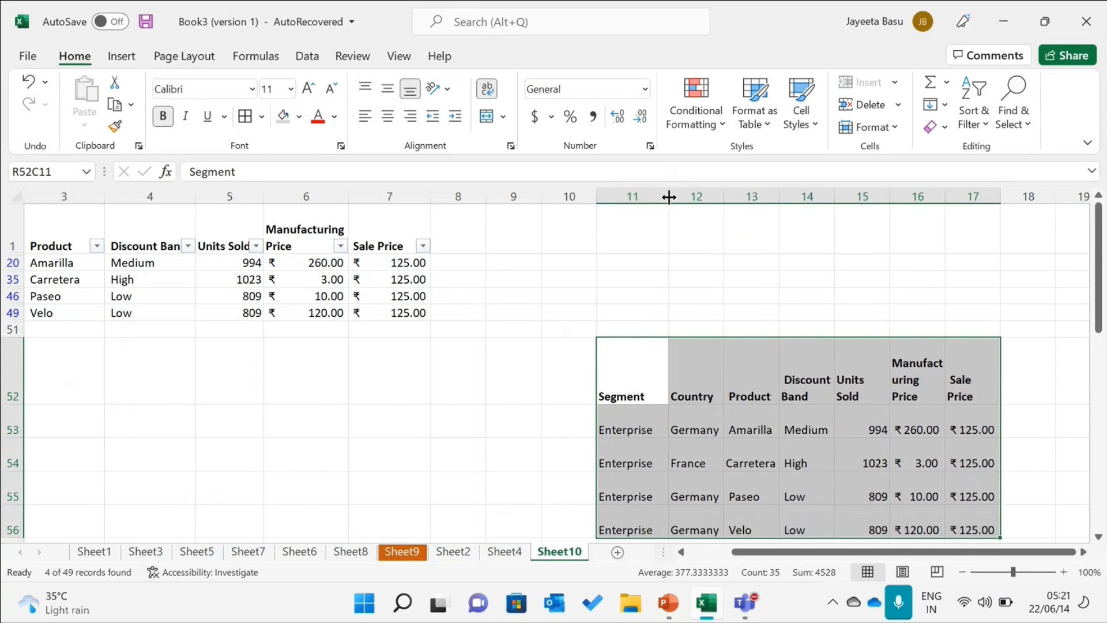
pyautogui.click(1074, 348)
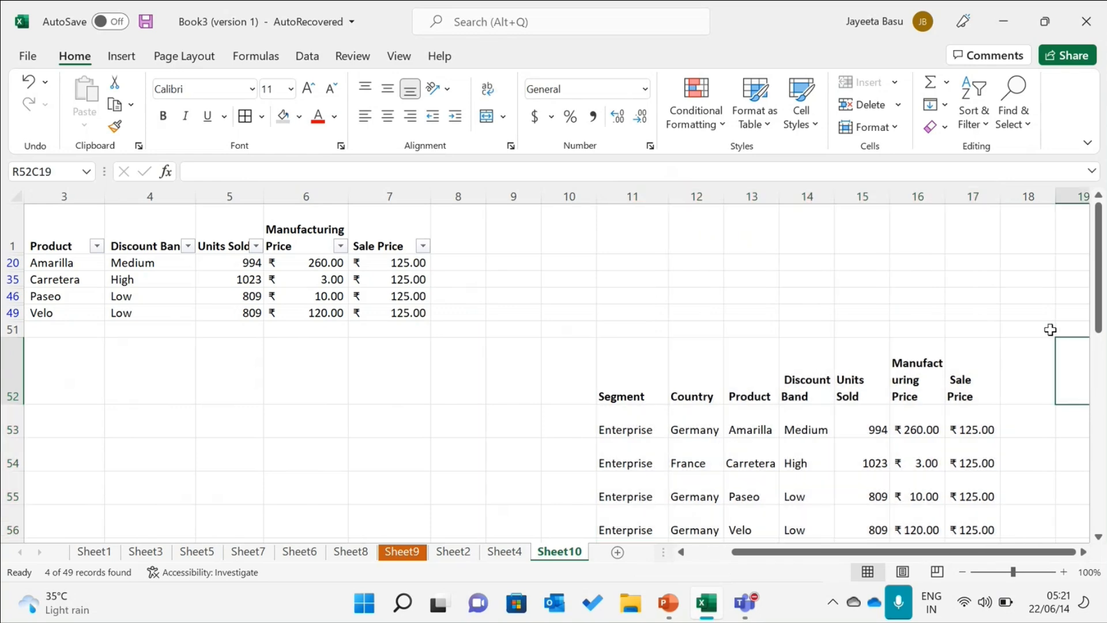
pyautogui.moveTo(1103, 291); pyautogui.dragTo(1102, 319)
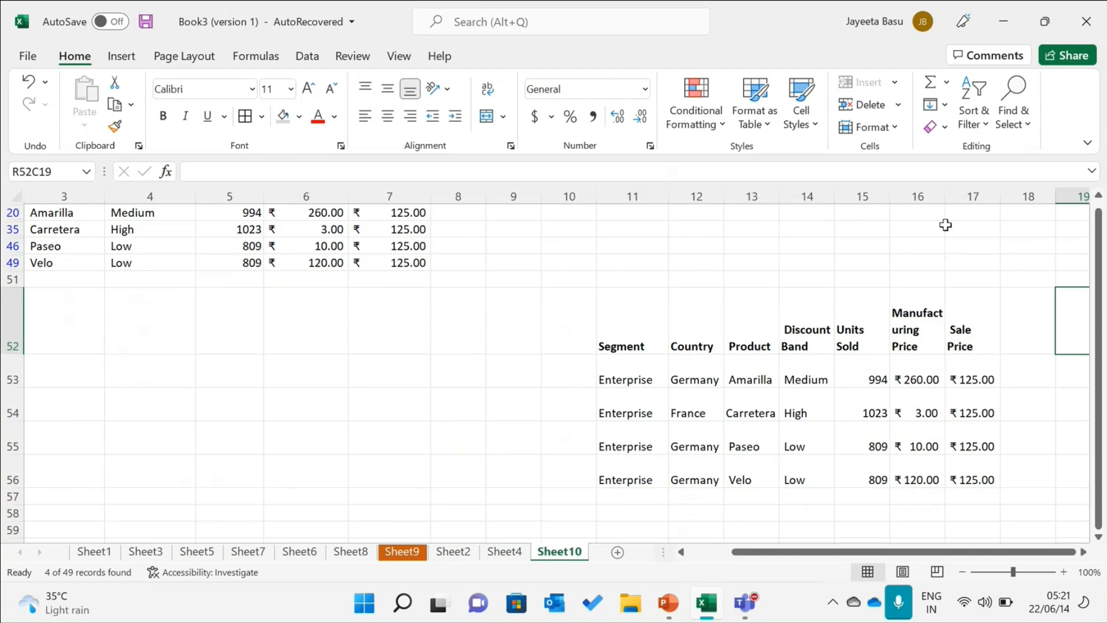
pyautogui.moveTo(943, 200); pyautogui.dragTo(982, 196)
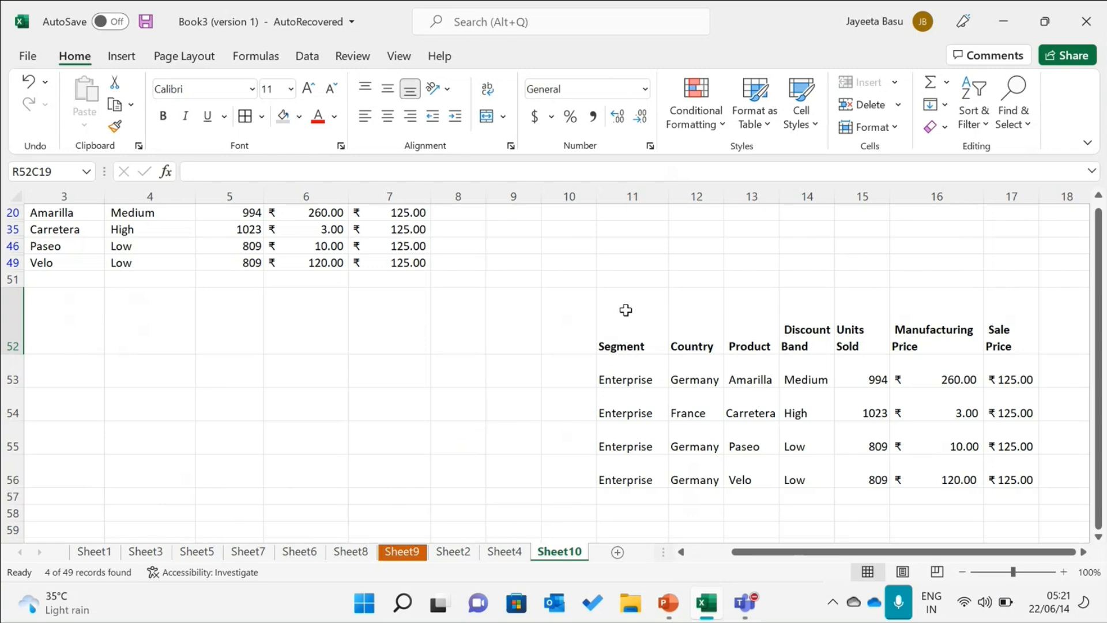
pyautogui.moveTo(625, 309); pyautogui.dragTo(1025, 468)
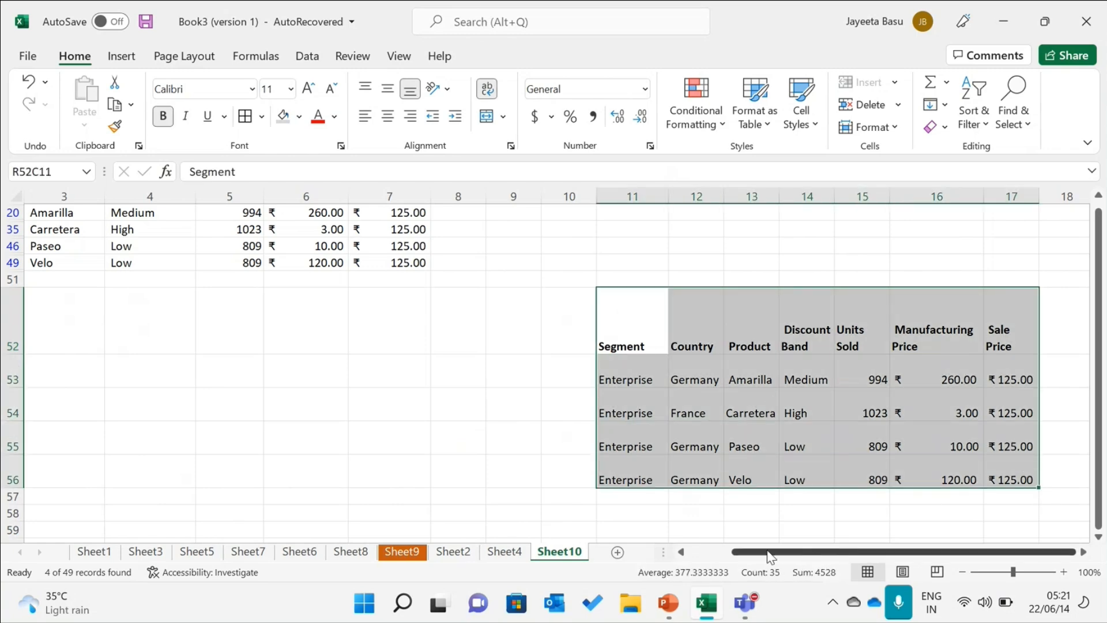
pyautogui.rightClick(769, 552)
pyautogui.click(684, 549)
pyautogui.click(684, 549)
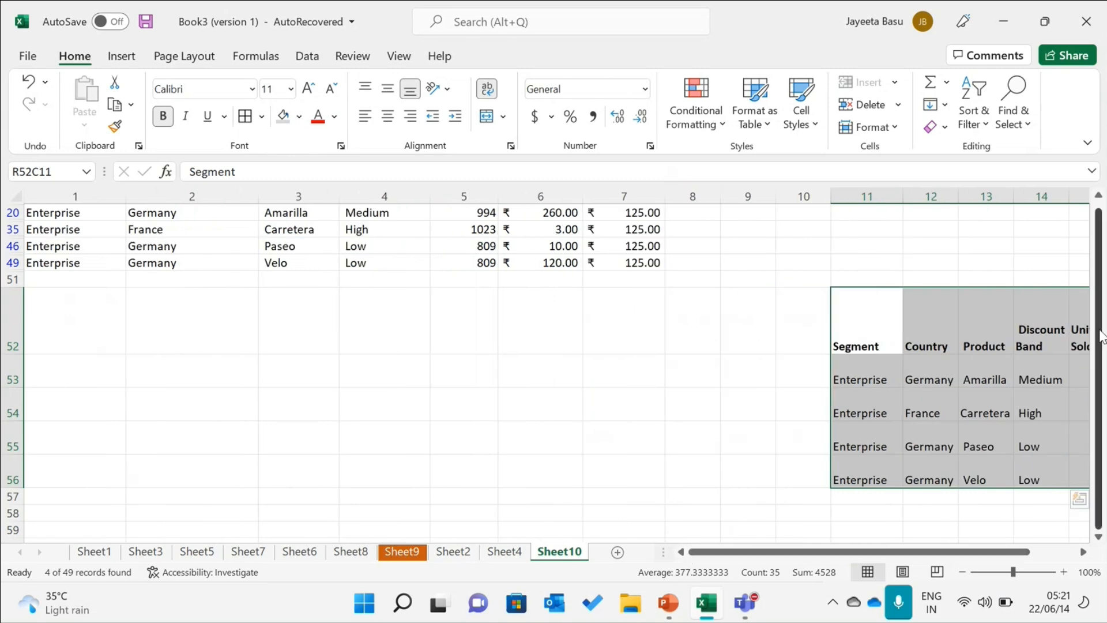
pyautogui.rightClick(1102, 228)
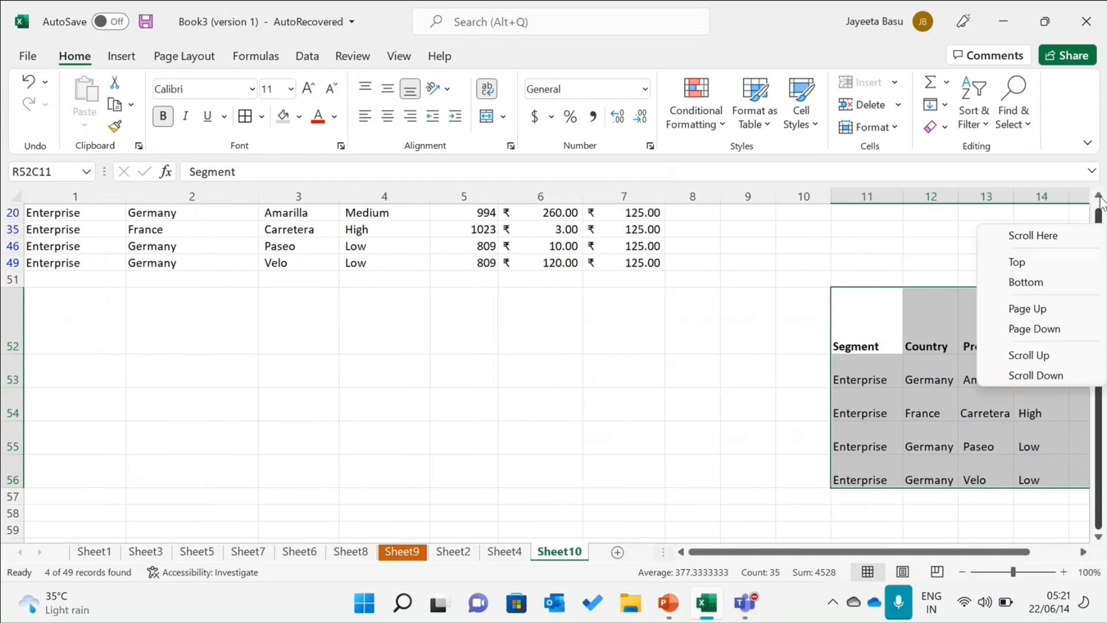
pyautogui.click(1099, 196)
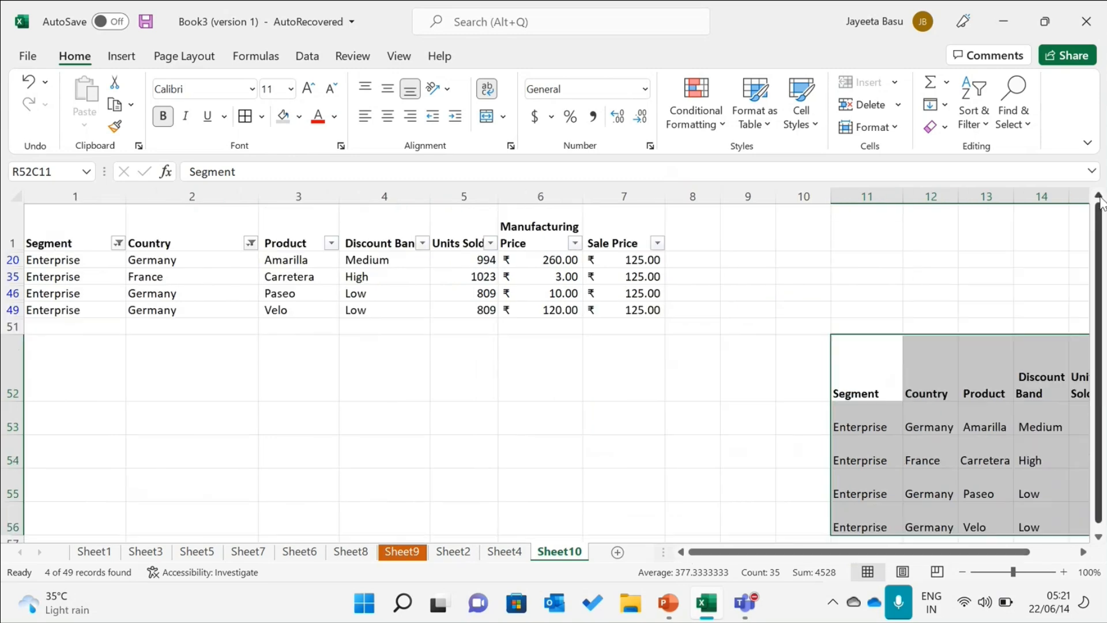
pyautogui.click(118, 246)
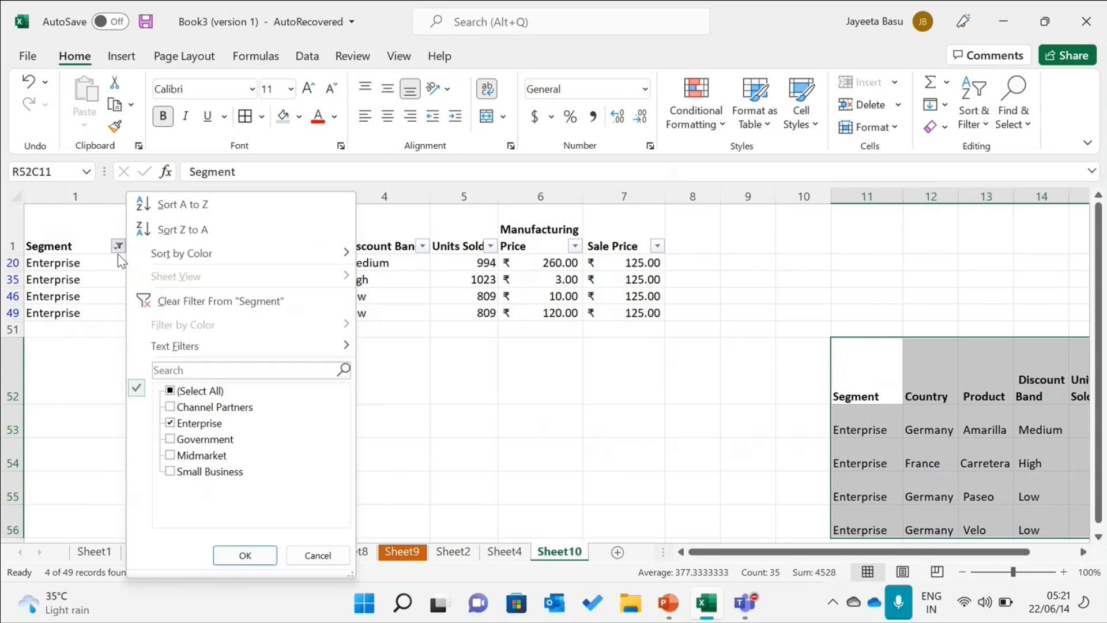
pyautogui.click(171, 390)
pyautogui.click(449, 405)
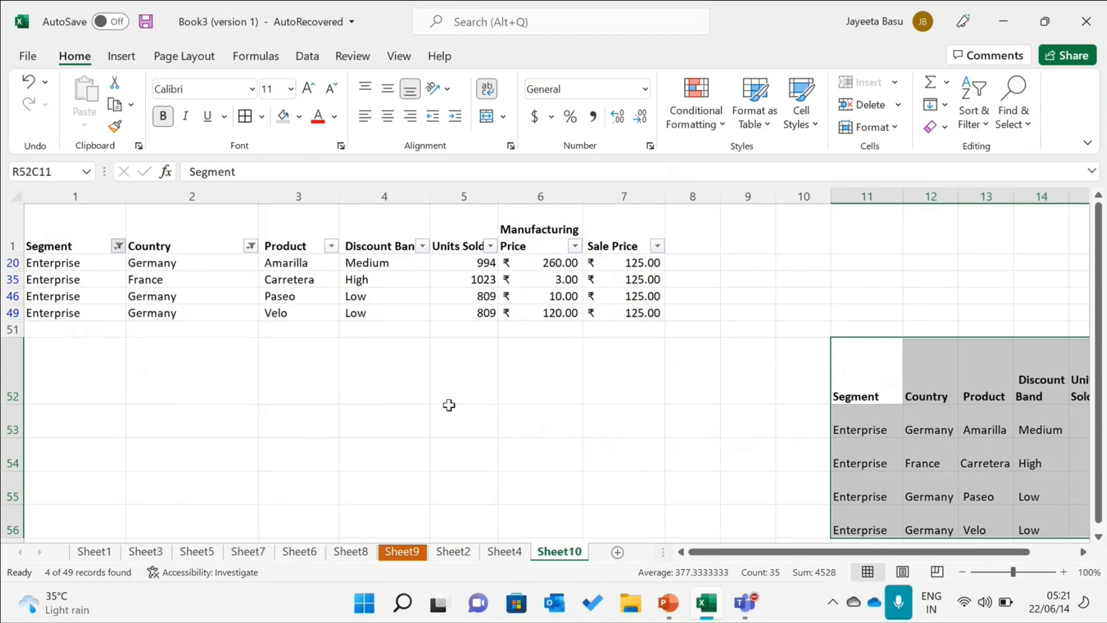
# Reset the Country and Segment filters of the original table to include all entries
pyautogui.click(251, 246)
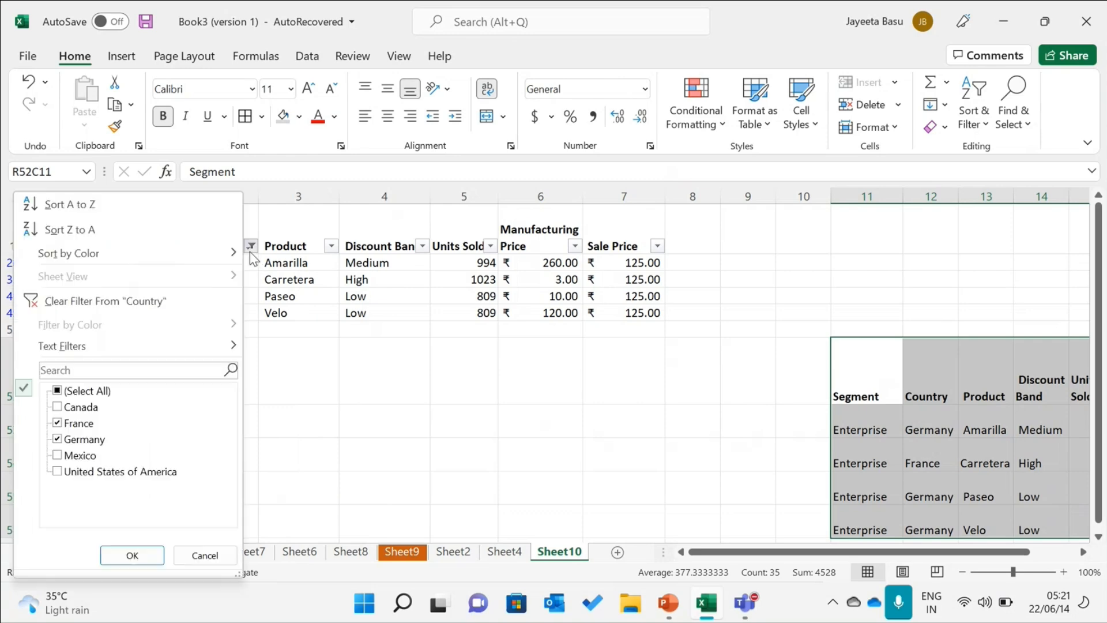
pyautogui.click(92, 394)
pyautogui.click(120, 557)
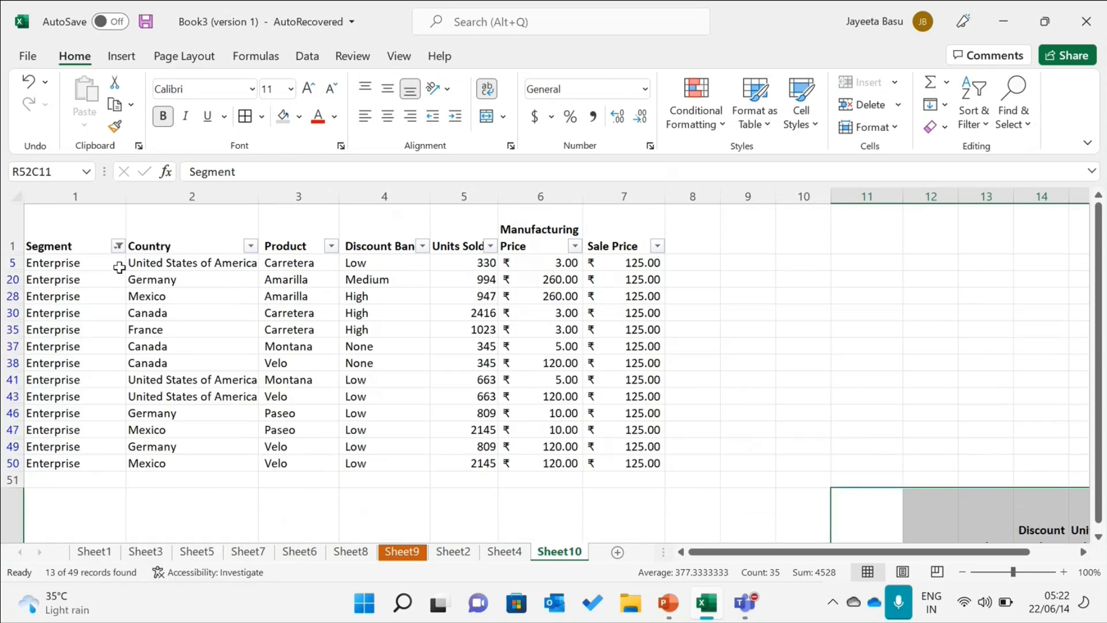
pyautogui.click(118, 246)
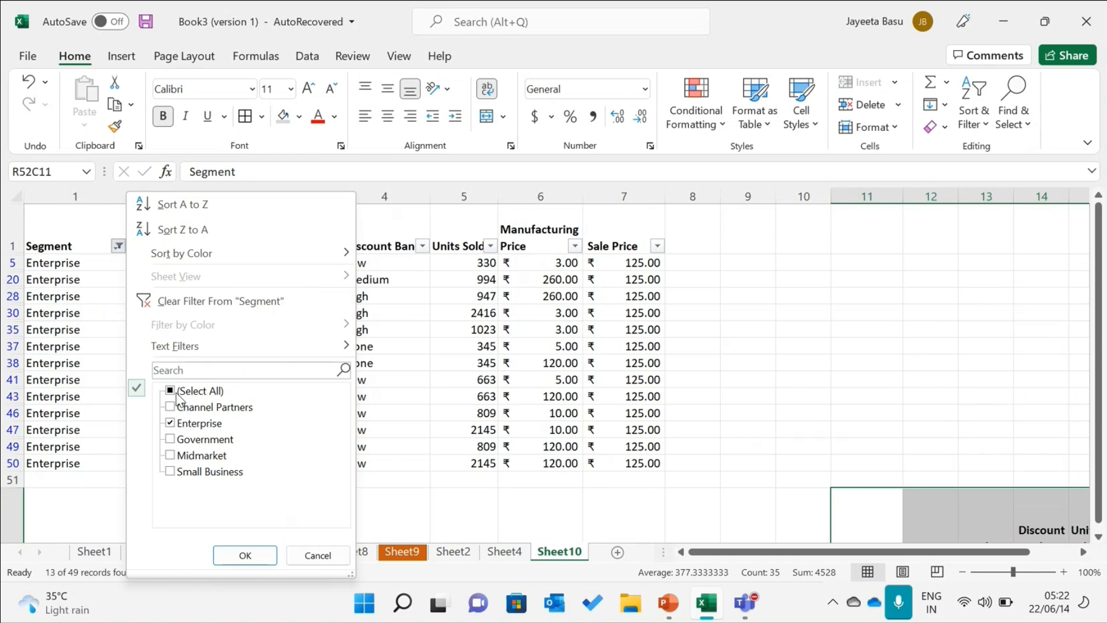
pyautogui.click(172, 393)
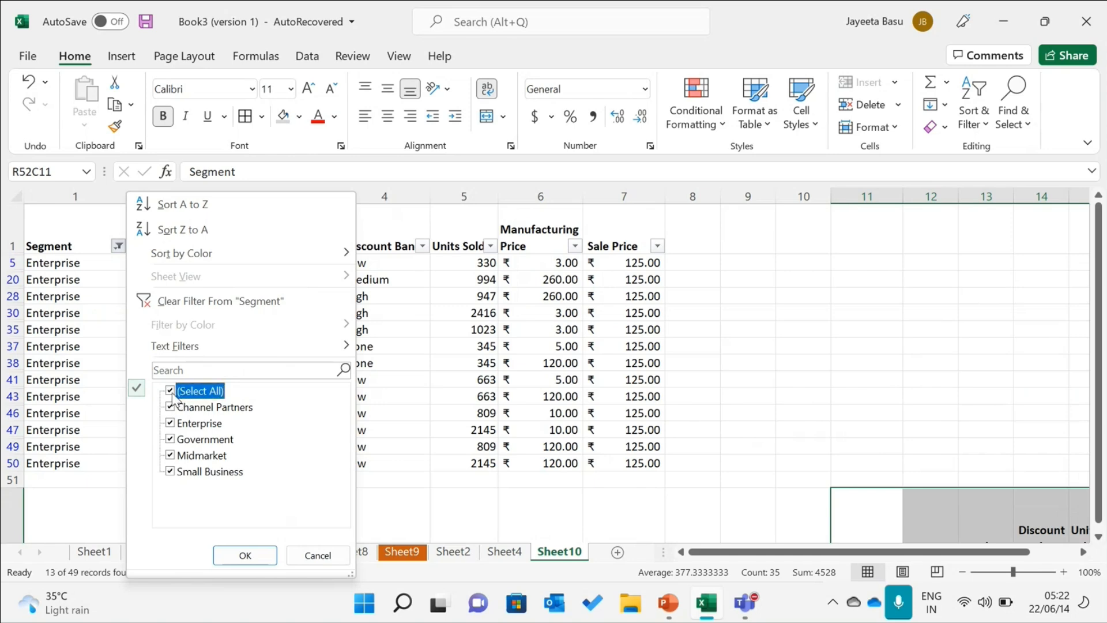
pyautogui.click(245, 557)
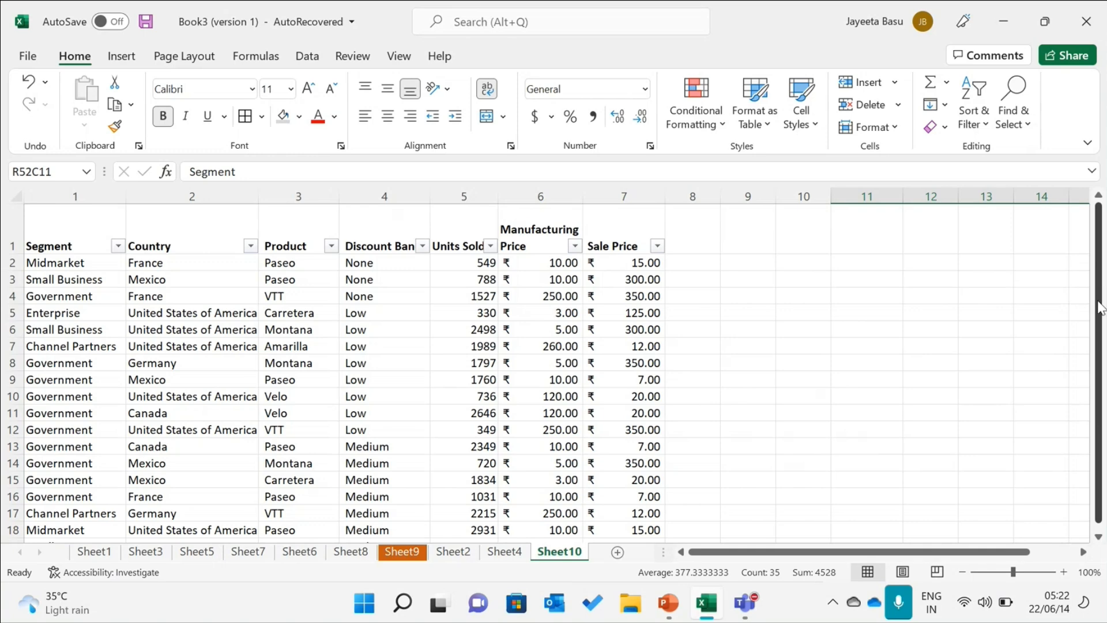
pyautogui.rightClick(1100, 350)
pyautogui.click(873, 296)
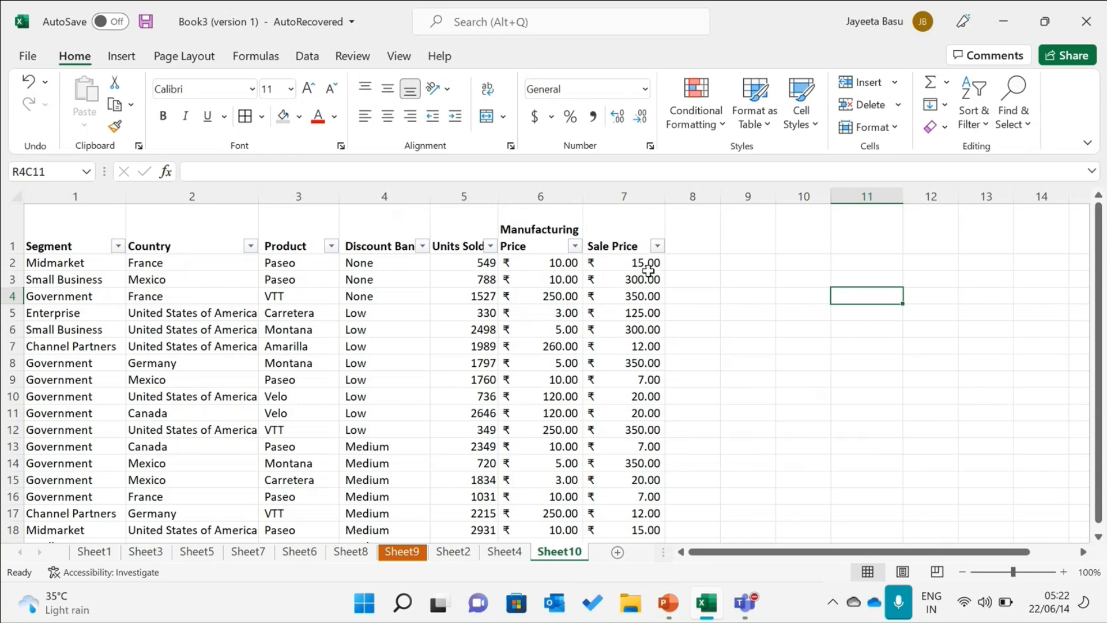
# Filter the Segment column to show only Government
pyautogui.click(118, 248)
pyautogui.click(184, 390)
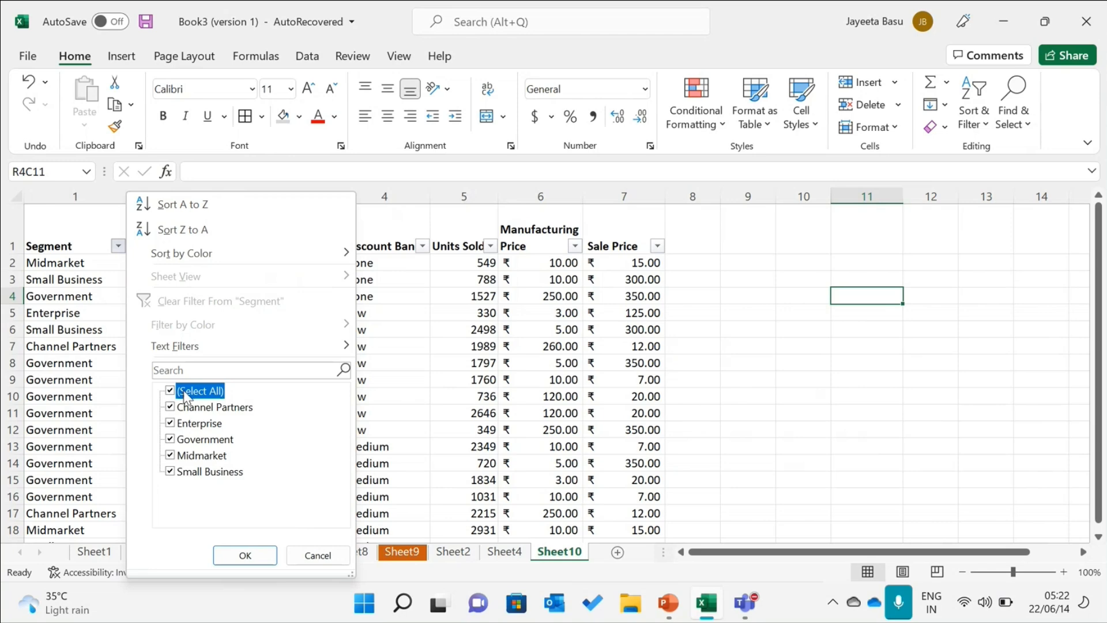
pyautogui.click(171, 439)
pyautogui.click(239, 556)
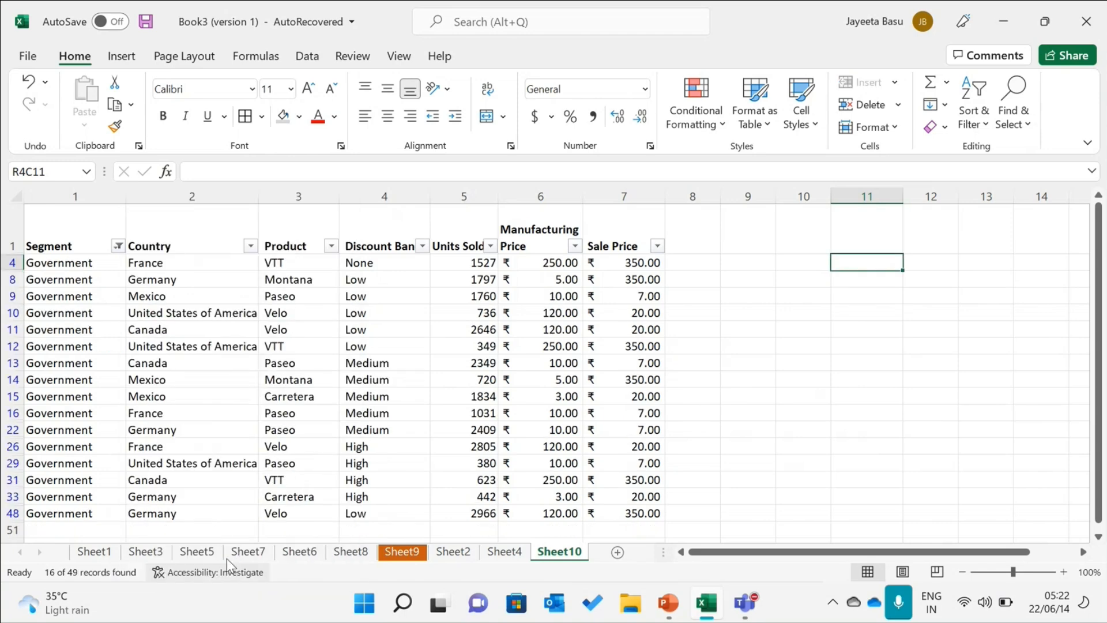
# Filter the Country column to show only Canada, Mexico and United States of America
pyautogui.click(254, 251)
pyautogui.click(81, 407)
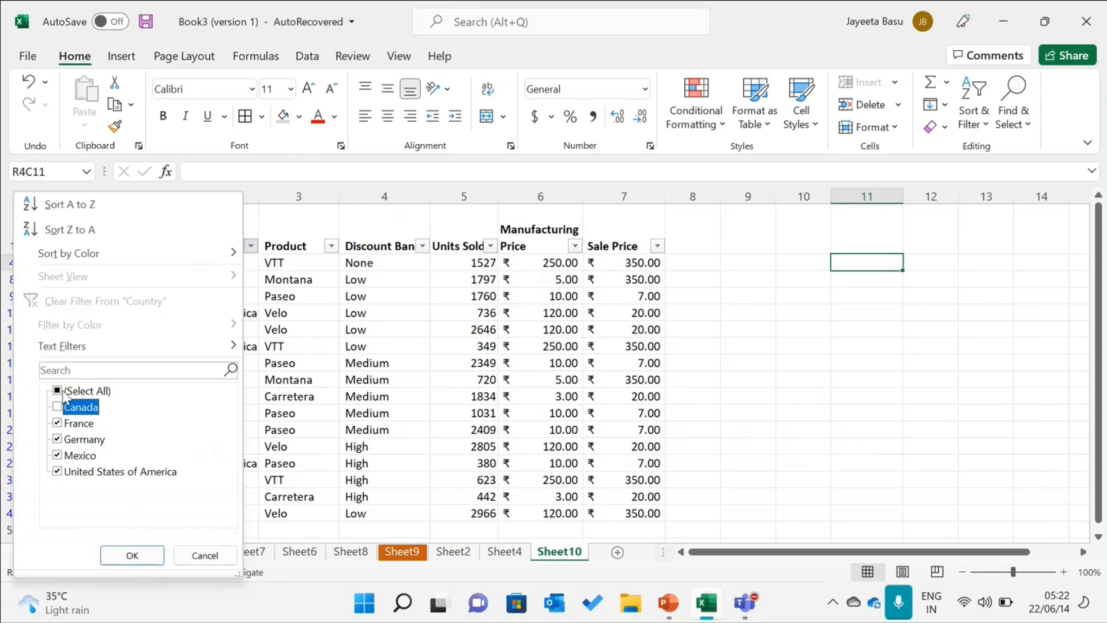
pyautogui.click(57, 391)
pyautogui.click(57, 391)
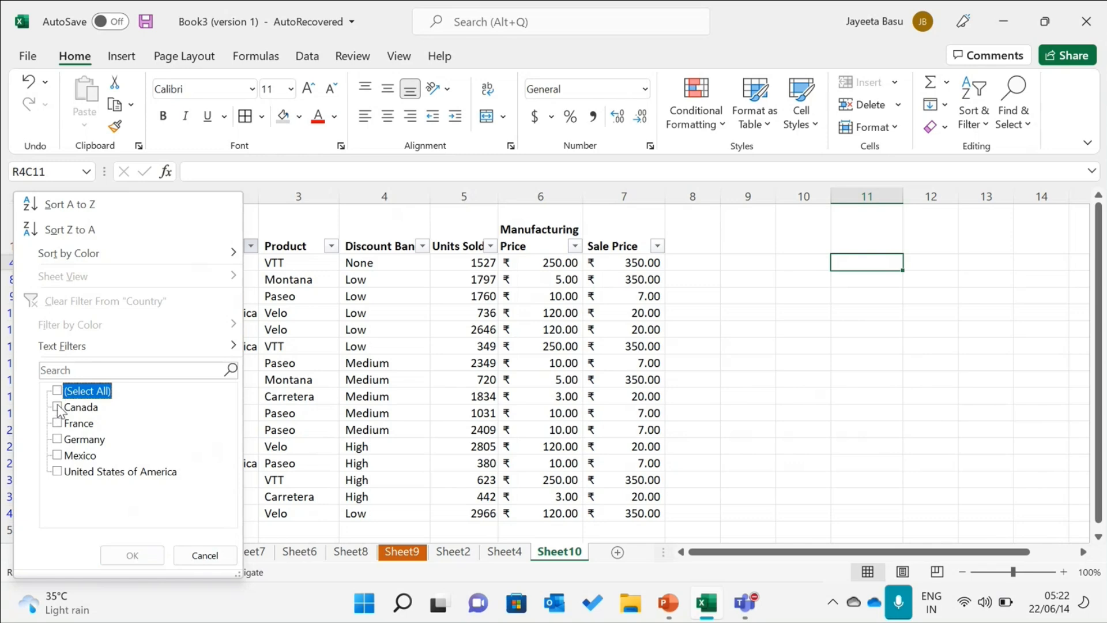
pyautogui.click(57, 407)
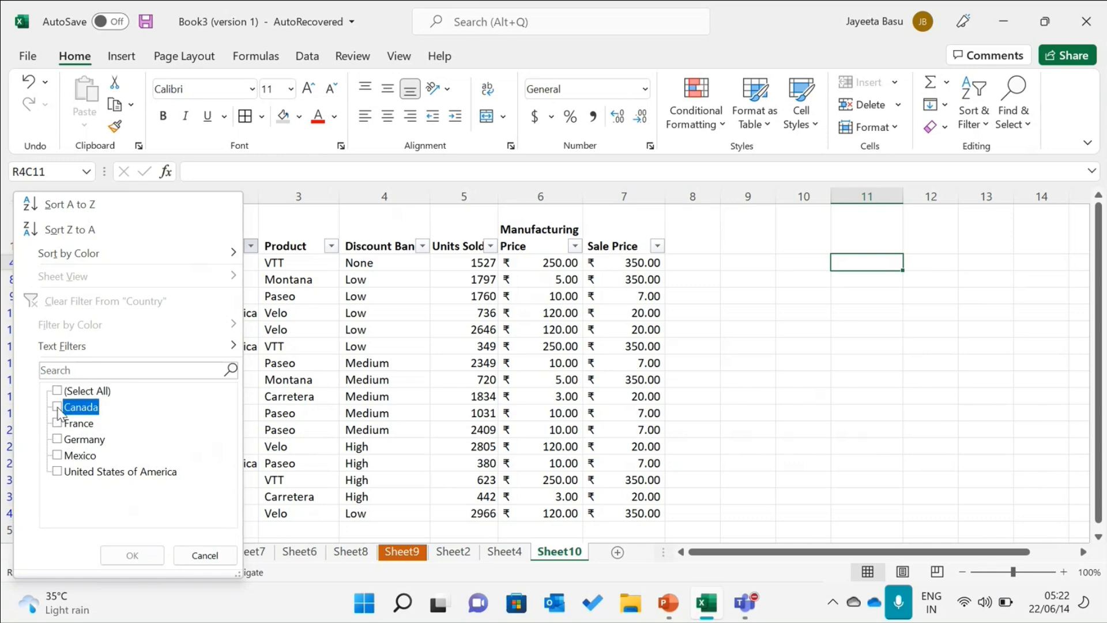
pyautogui.click(57, 455)
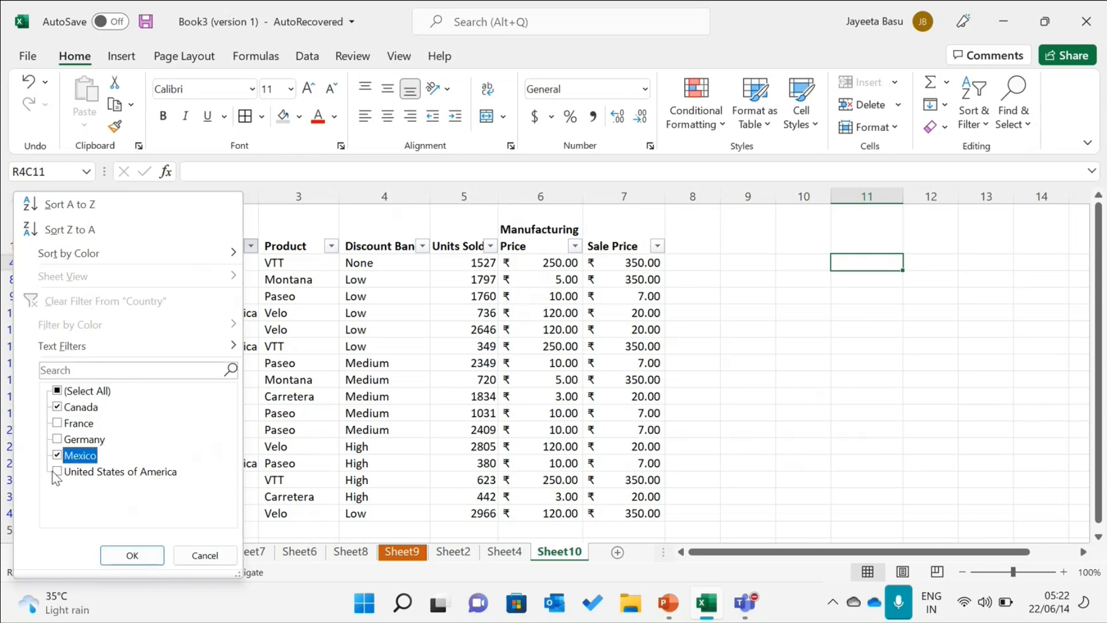
pyautogui.click(56, 471)
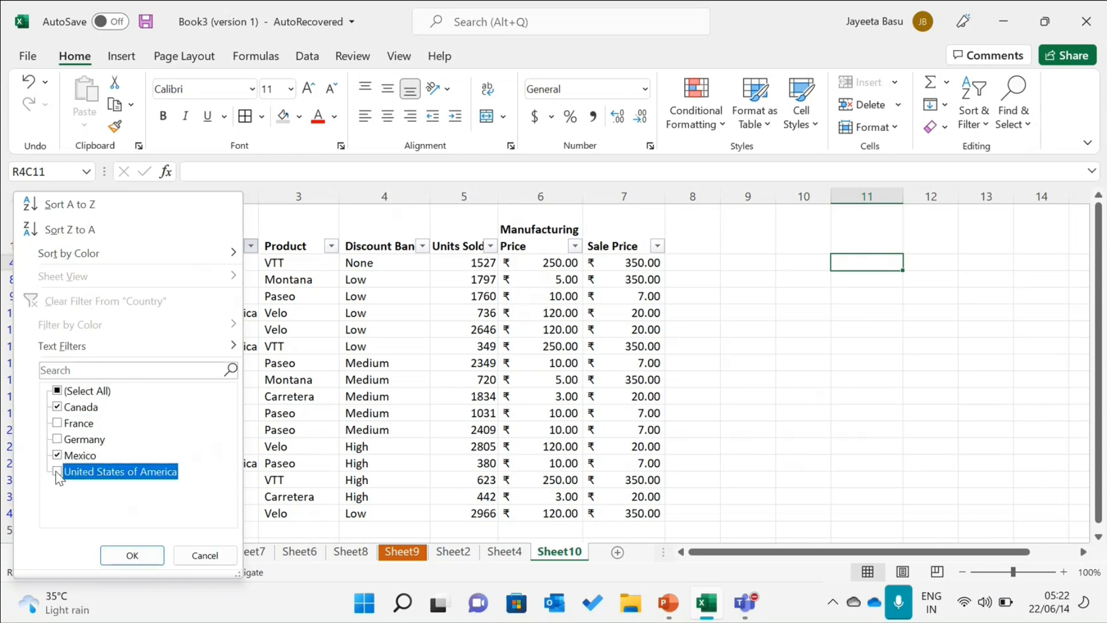
pyautogui.click(132, 556)
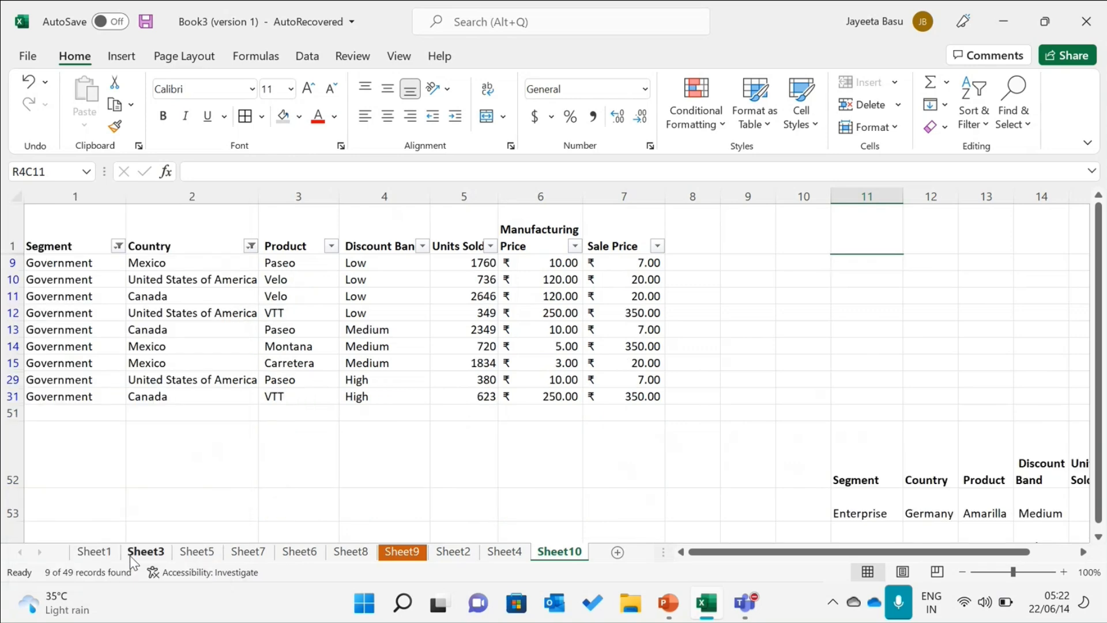
# Filter the Product column to show only Montana, Paseo and Velo
pyautogui.click(332, 247)
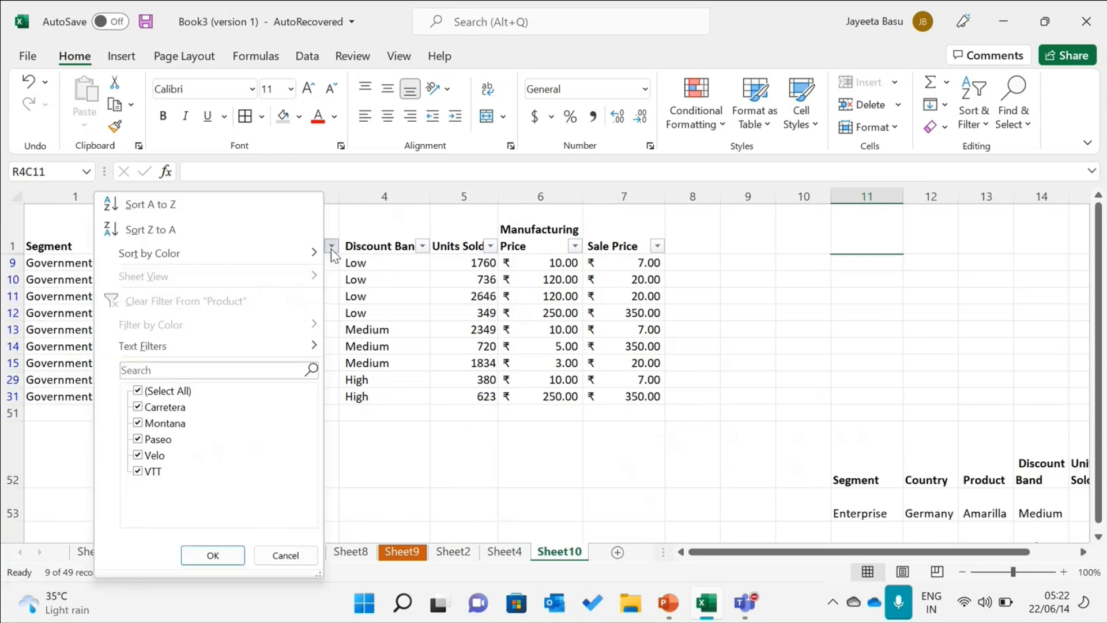
pyautogui.click(138, 391)
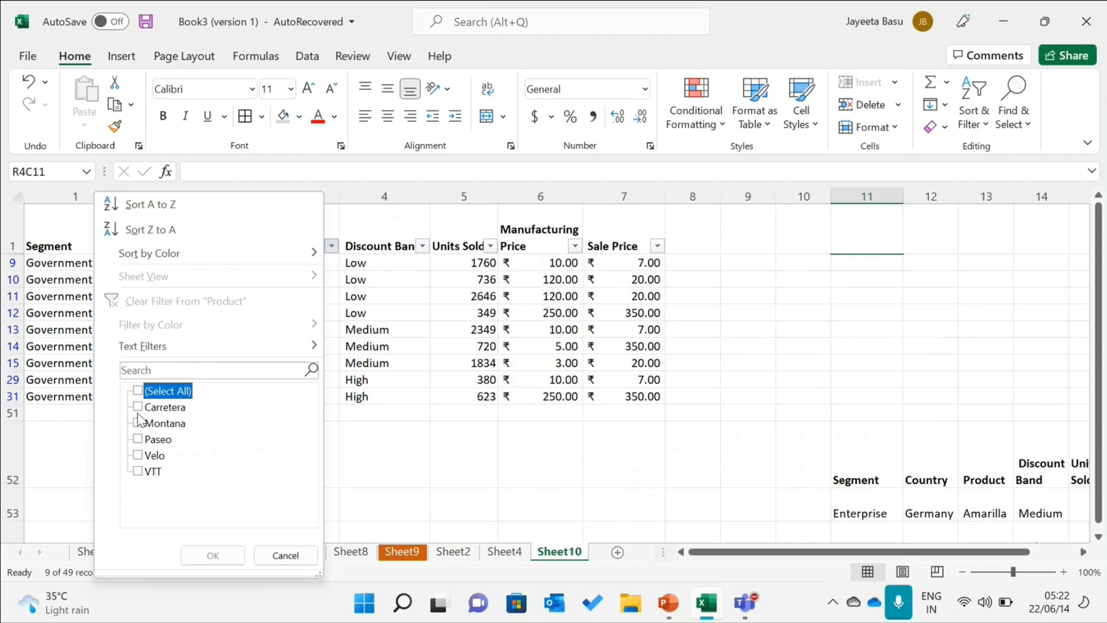
pyautogui.click(138, 438)
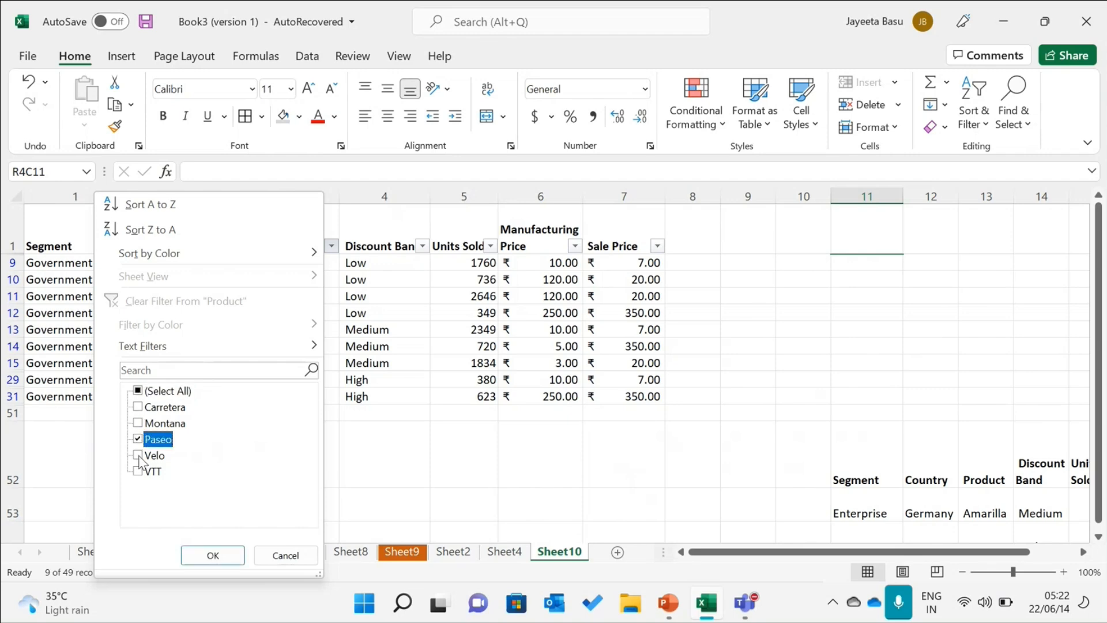
pyautogui.click(138, 456)
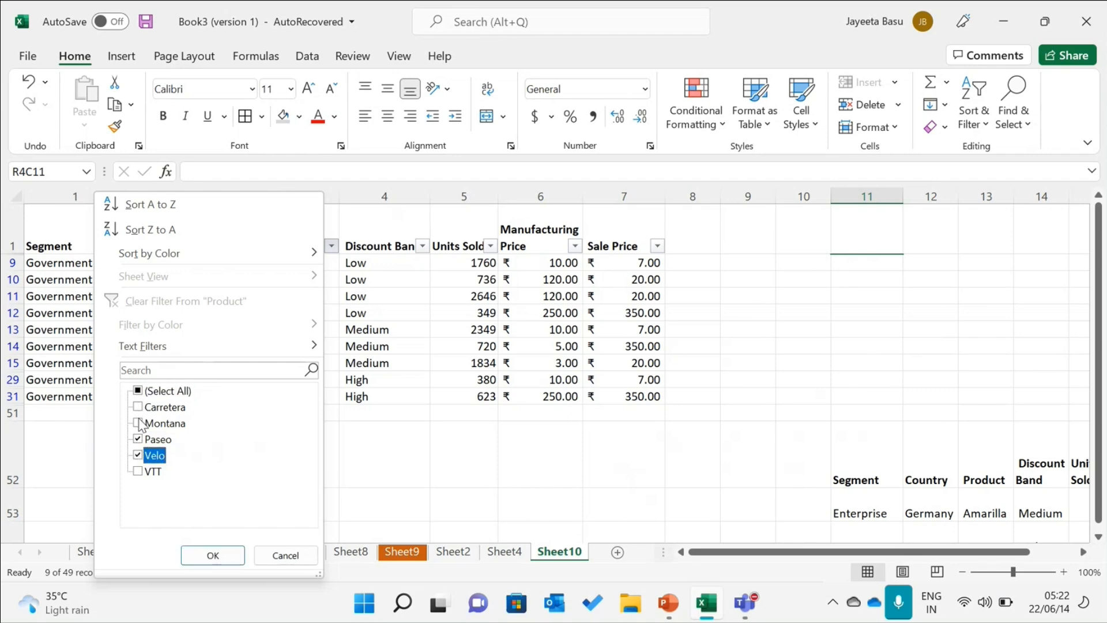
pyautogui.click(139, 423)
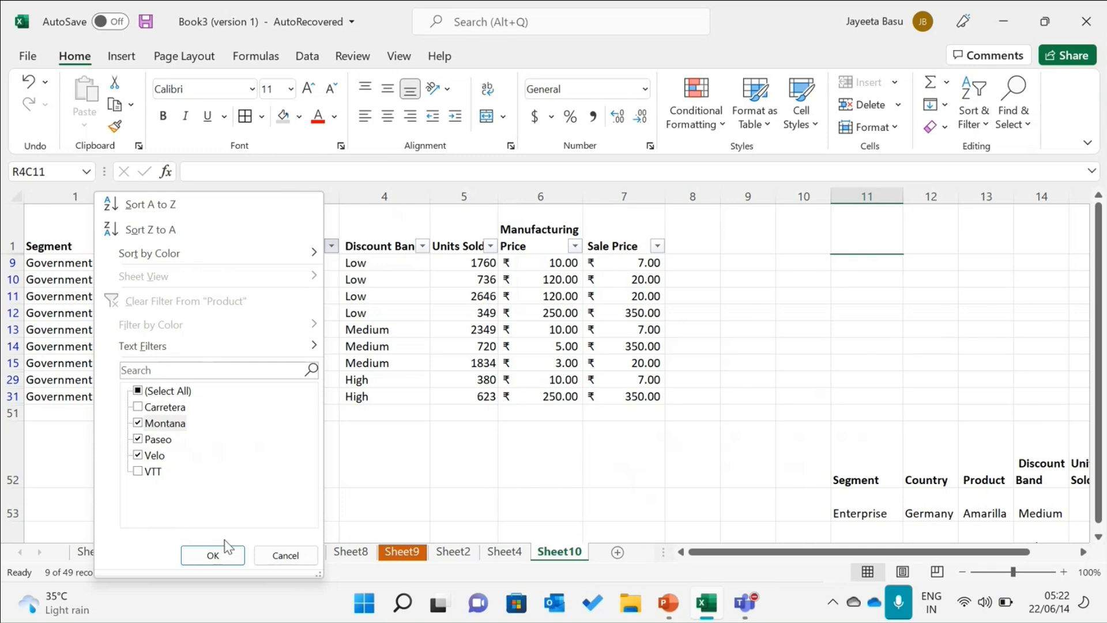
pyautogui.click(213, 556)
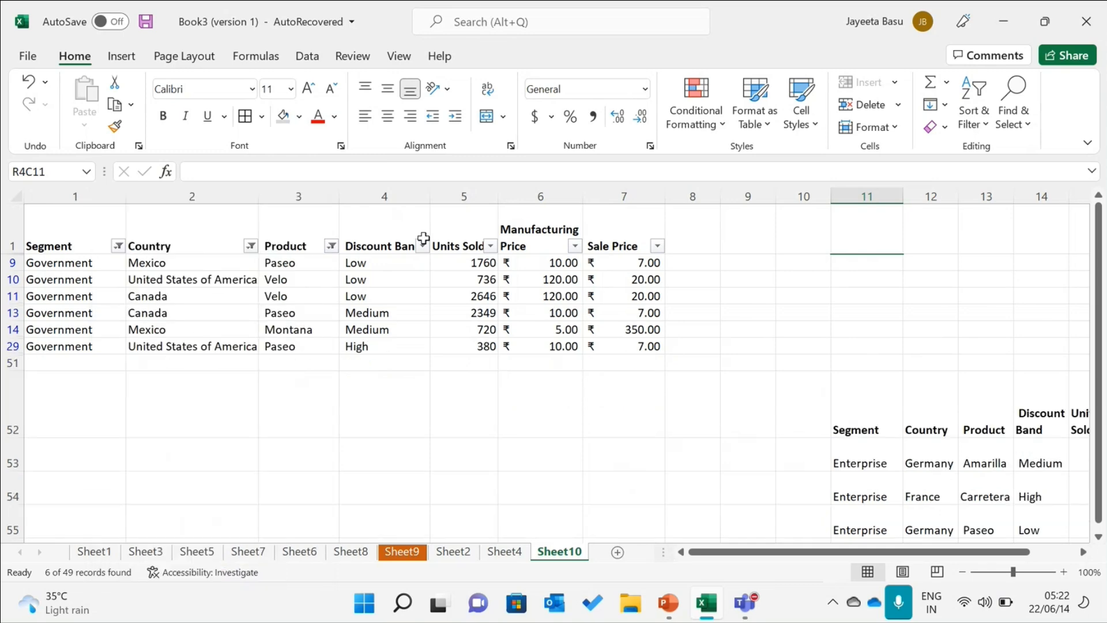
# Filter the Discount Band column to show only Low
pyautogui.click(412, 244)
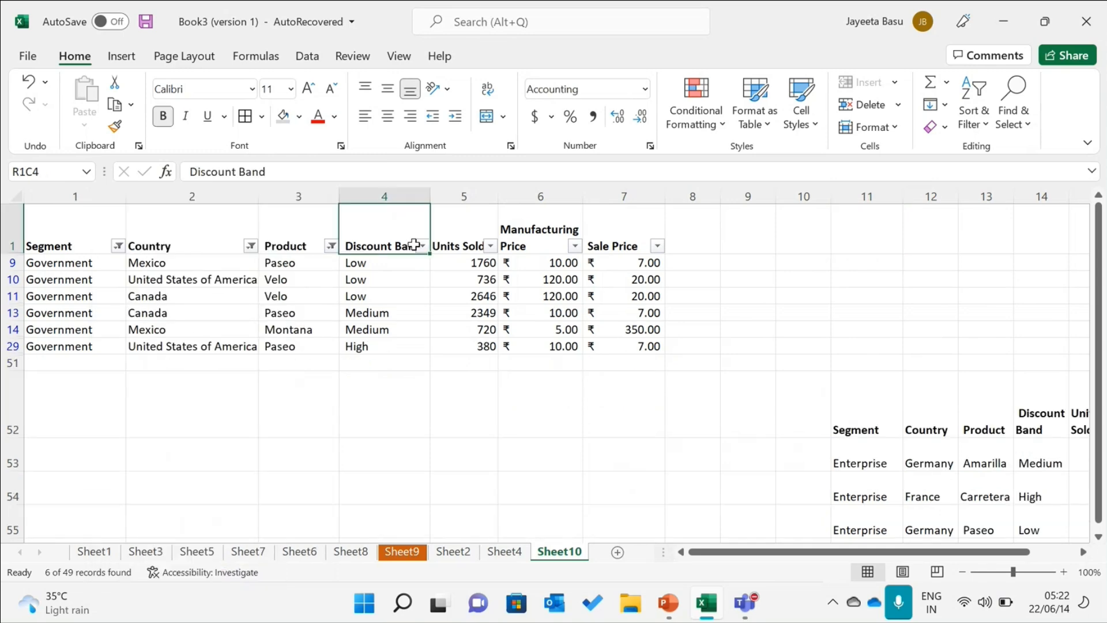
pyautogui.click(422, 246)
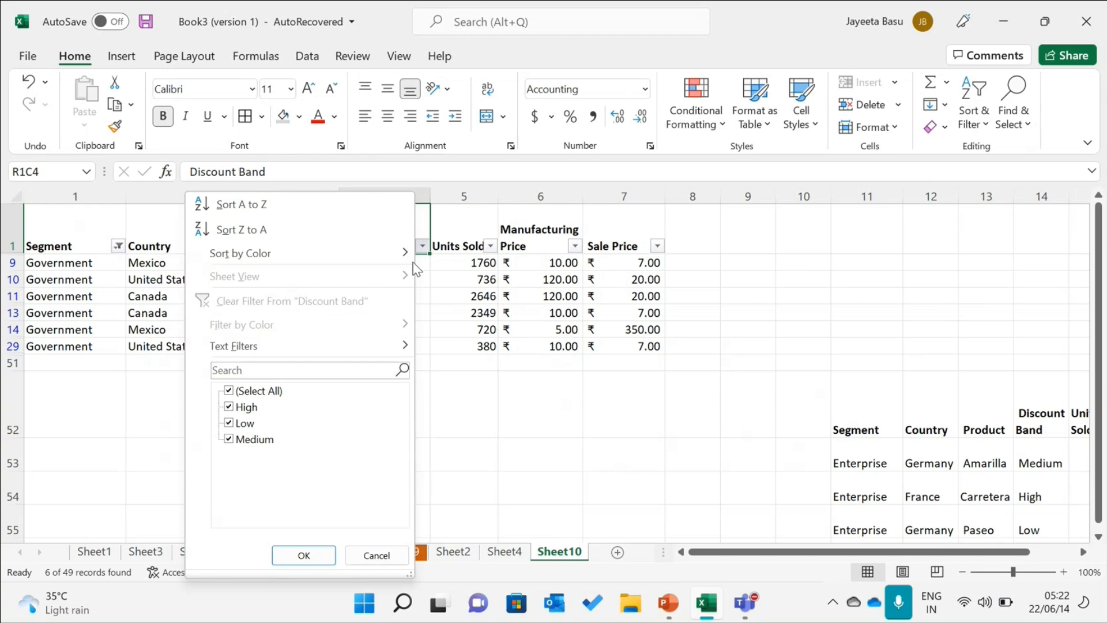
pyautogui.click(243, 392)
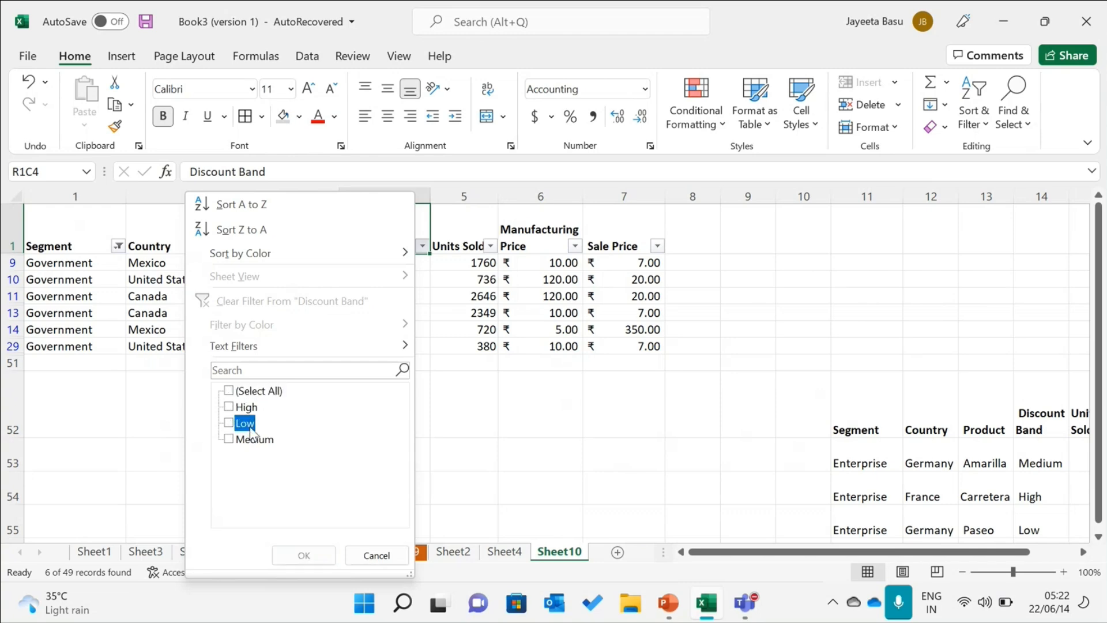
pyautogui.click(241, 423)
pyautogui.click(303, 554)
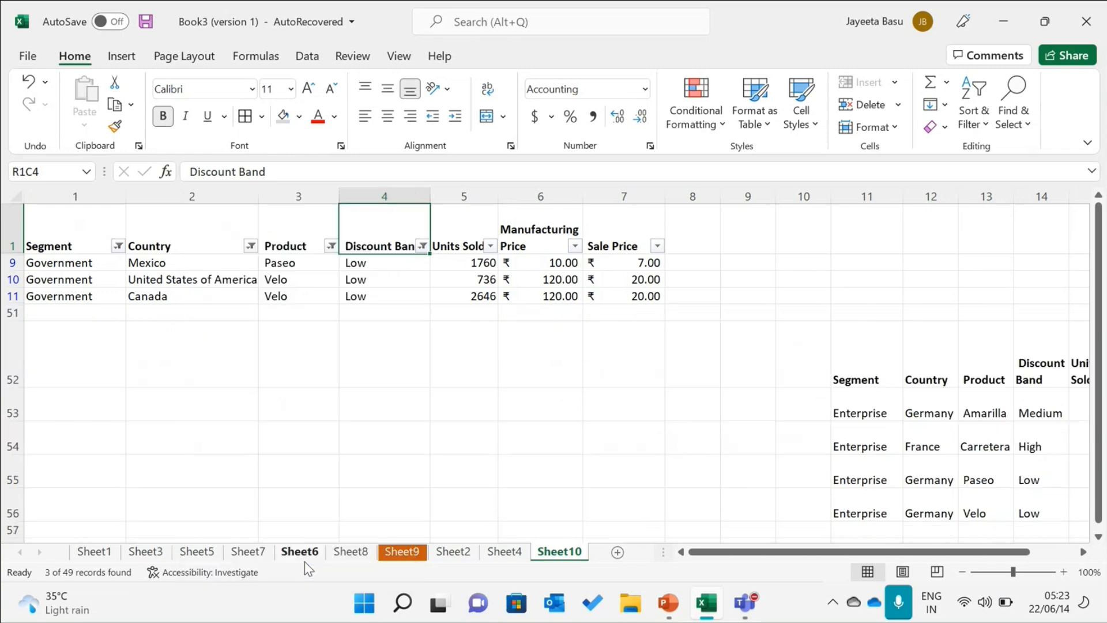
pyautogui.click(491, 263)
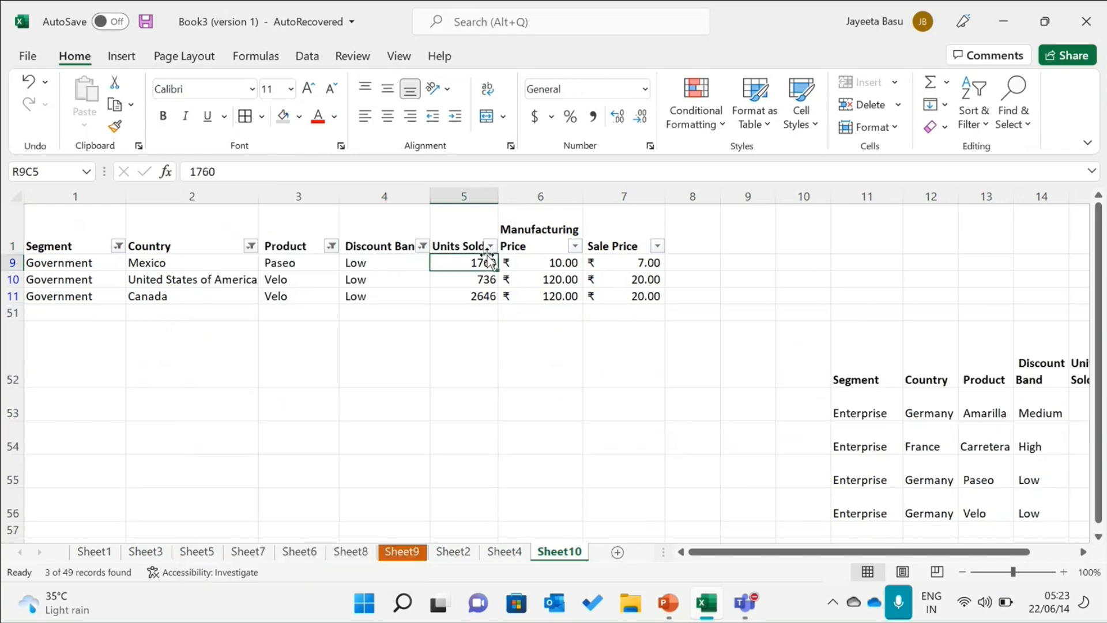
# Clear all active column filters at once so the sales table includes every record
pyautogui.click(726, 339)
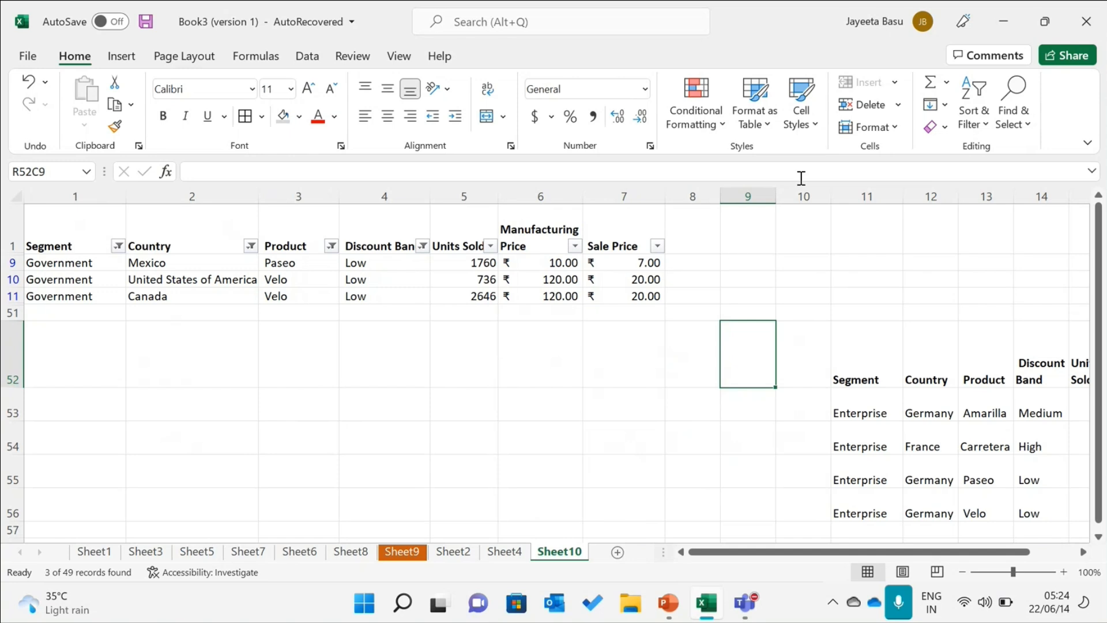
pyautogui.click(979, 128)
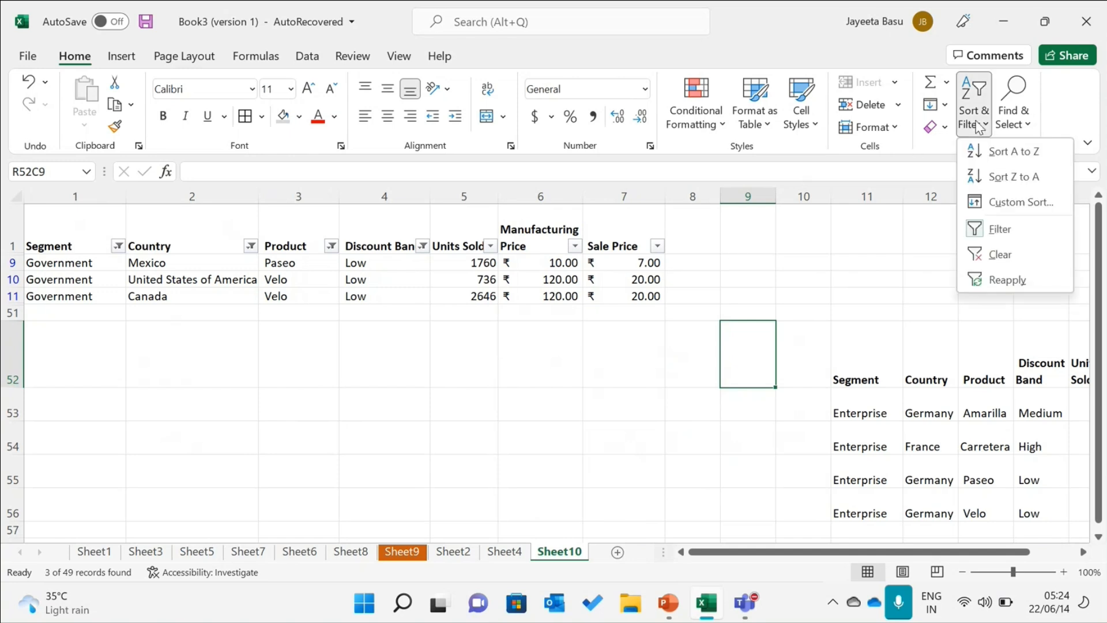
pyautogui.click(987, 255)
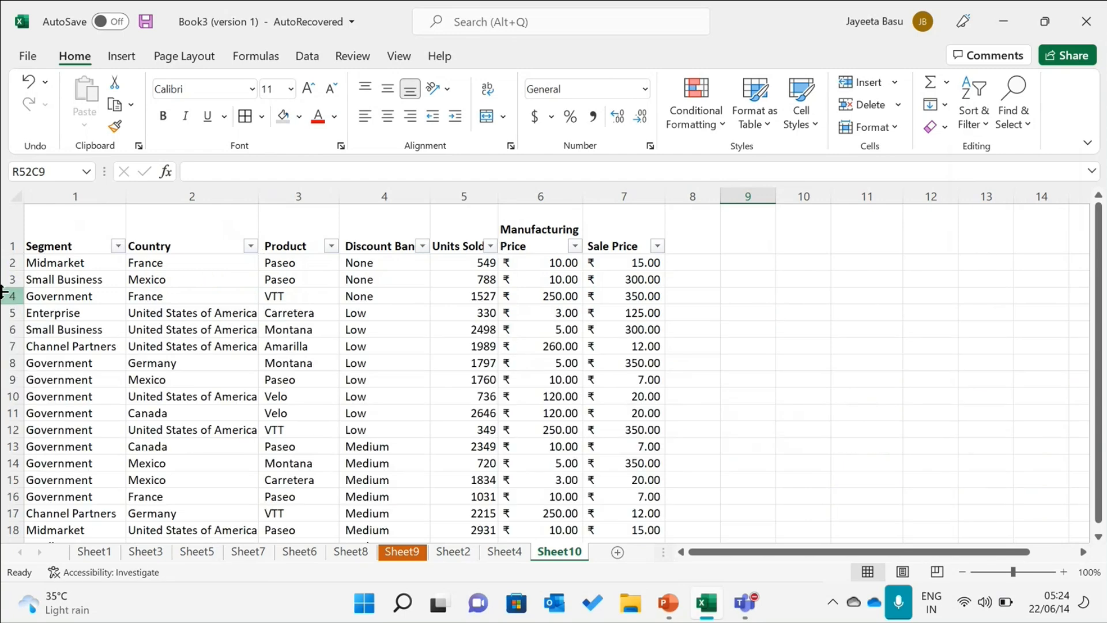
# Select the header row and turn off its Filter to remove the filter arrows from the sales table
pyautogui.click(4, 245)
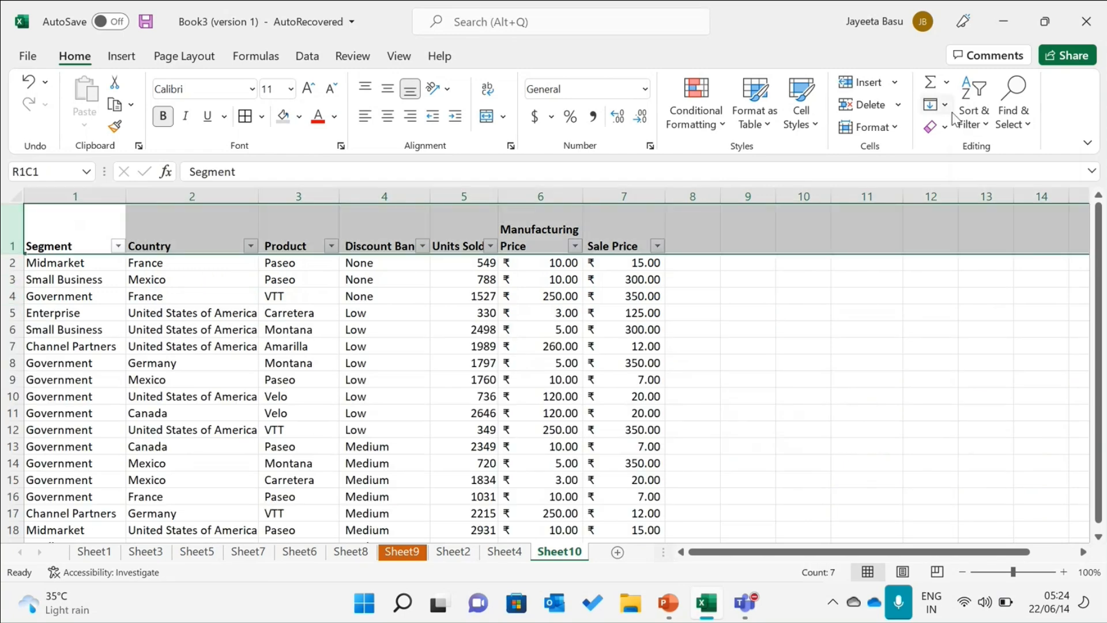
pyautogui.click(969, 126)
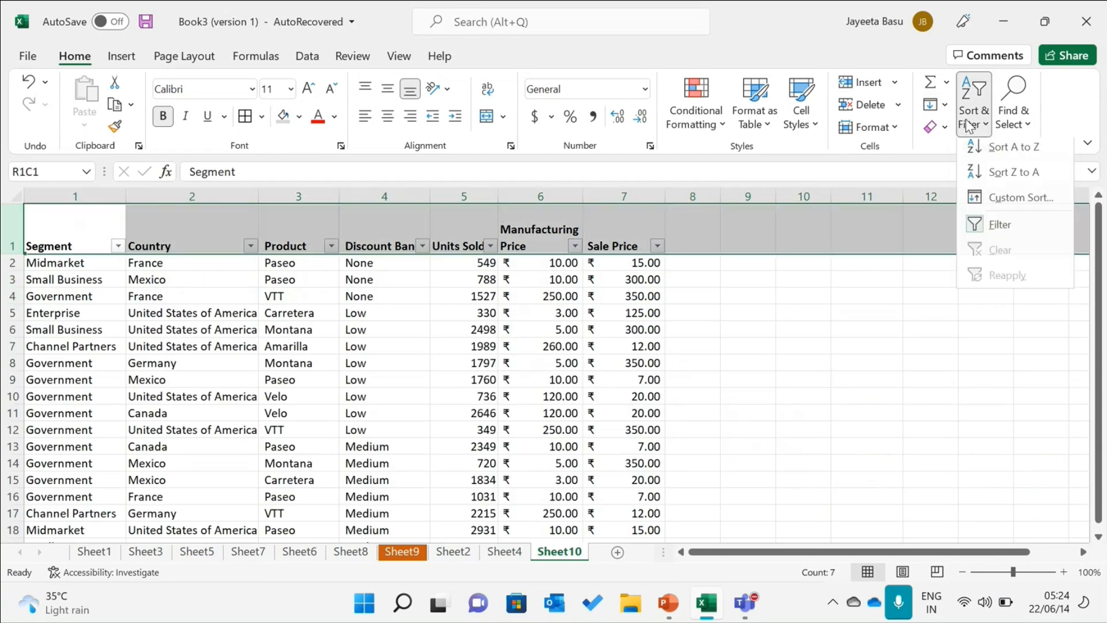
pyautogui.click(1000, 231)
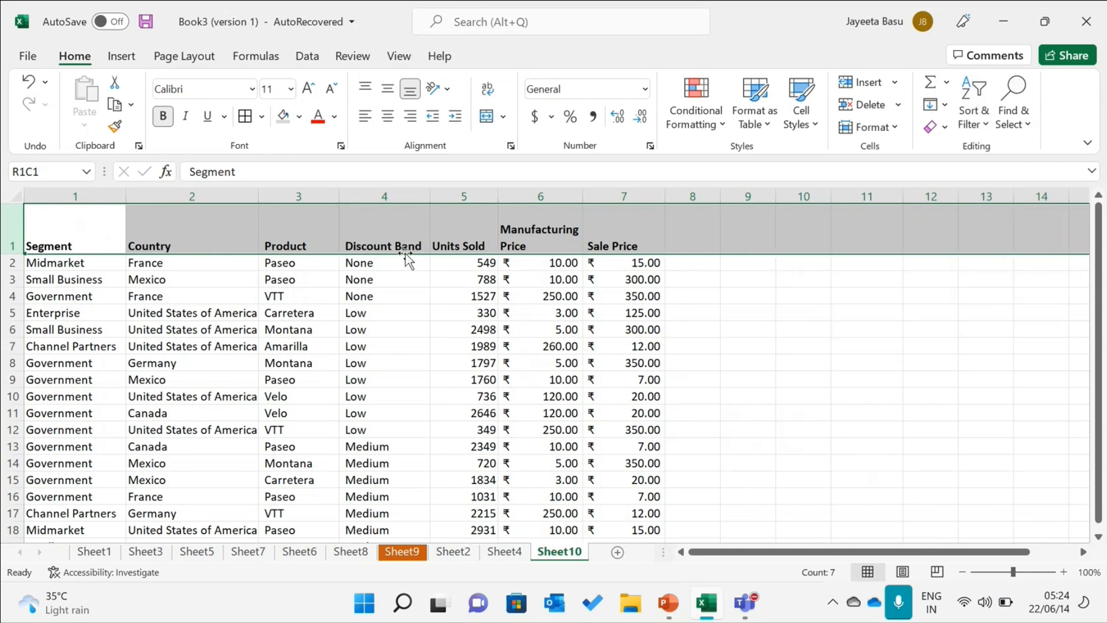
pyautogui.click(784, 364)
# Apply Filter to the entire header row, starting from the Segment heading
pyautogui.click(96, 235)
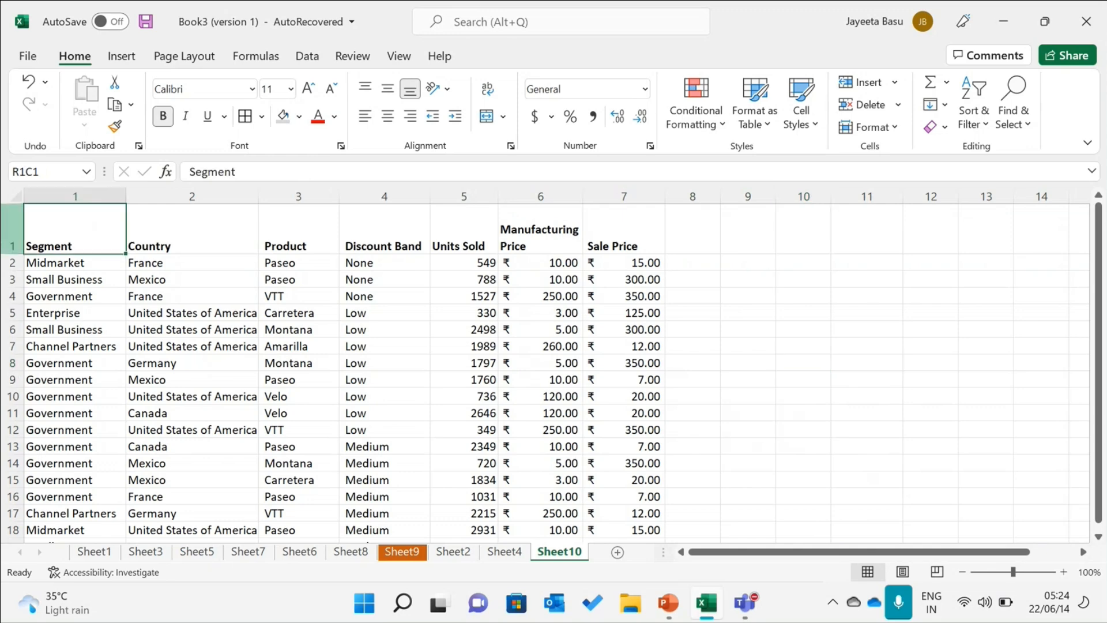
pyautogui.click(7, 243)
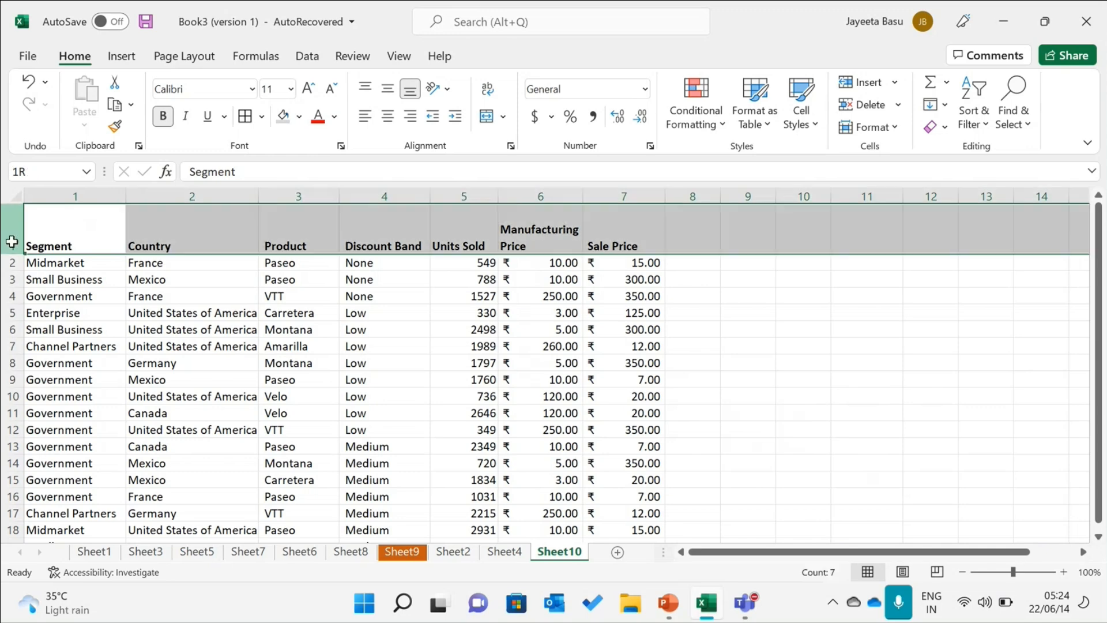
pyautogui.click(972, 123)
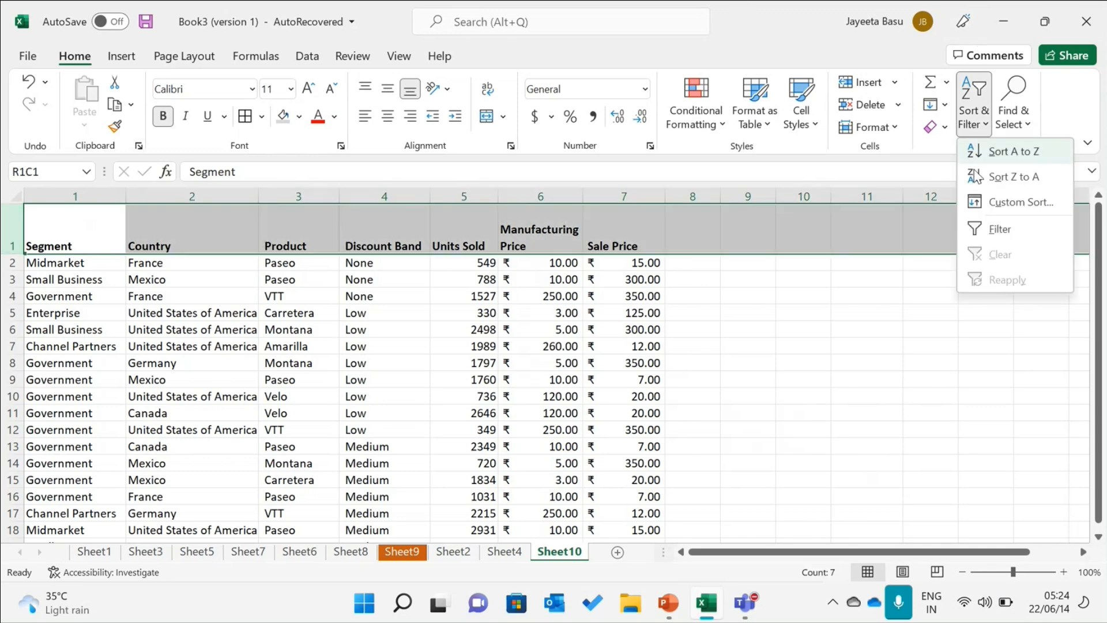
pyautogui.click(995, 230)
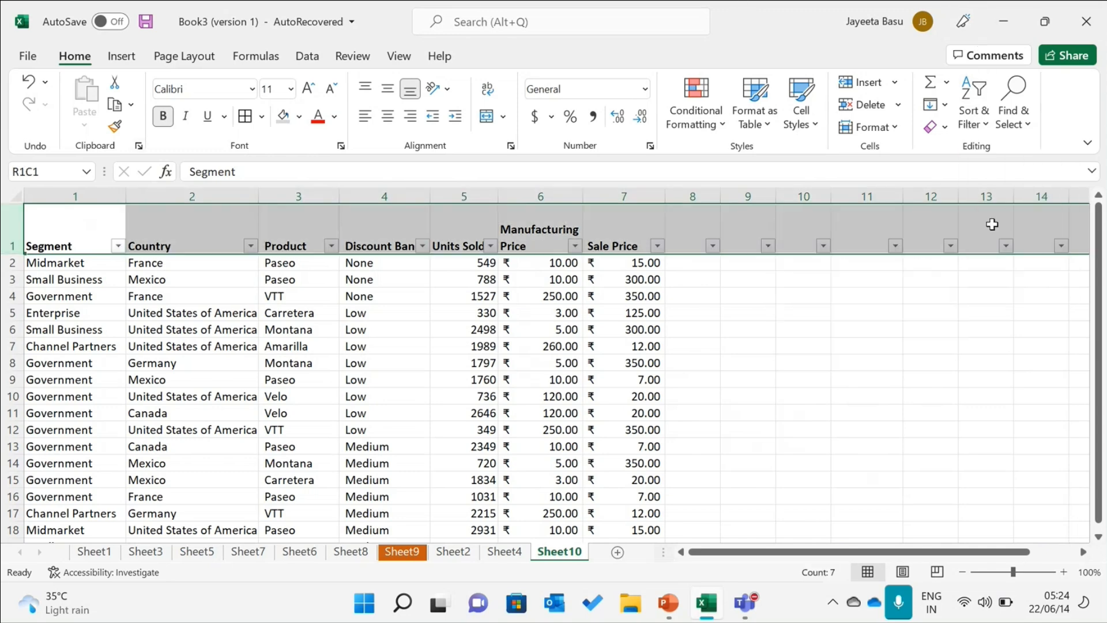
# Switch the reapplied Filter off for the header row and deselect the row
pyautogui.click(971, 132)
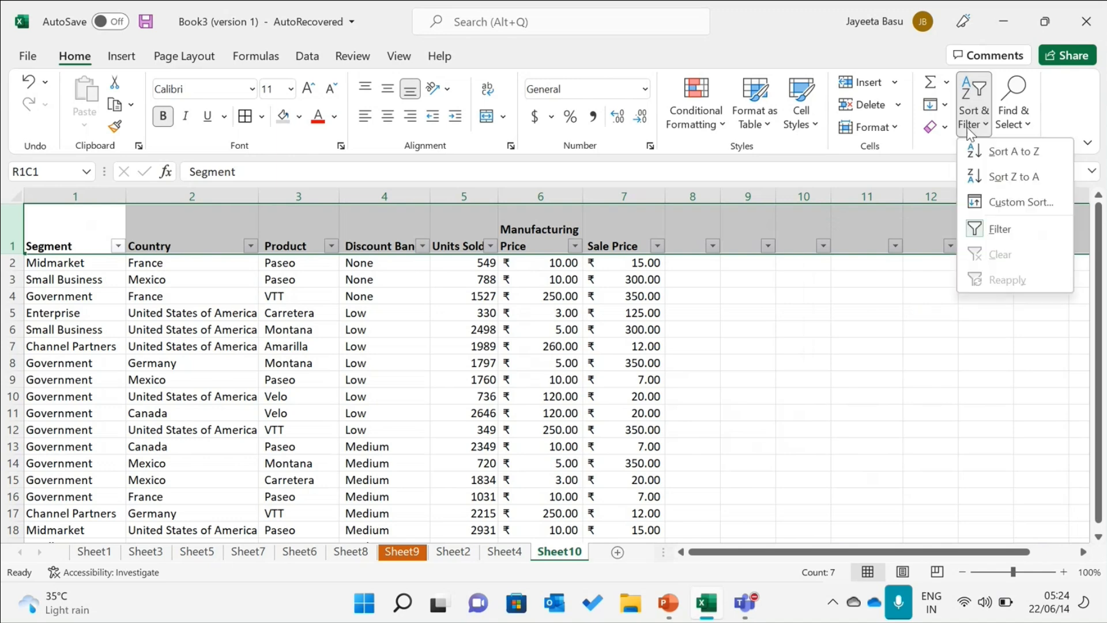
pyautogui.click(990, 225)
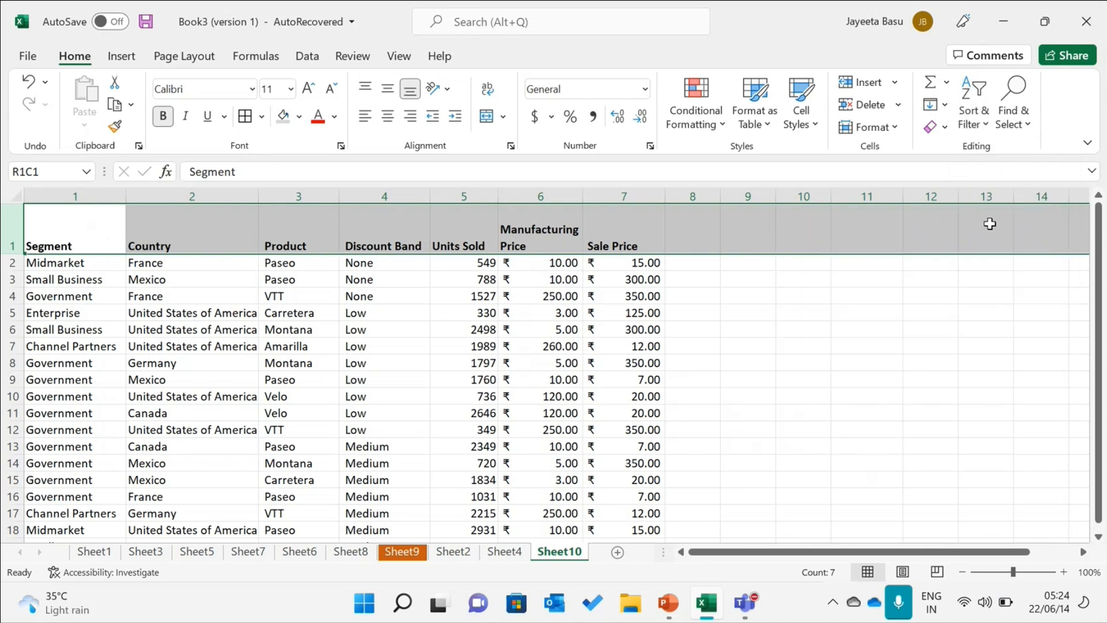
pyautogui.click(793, 322)
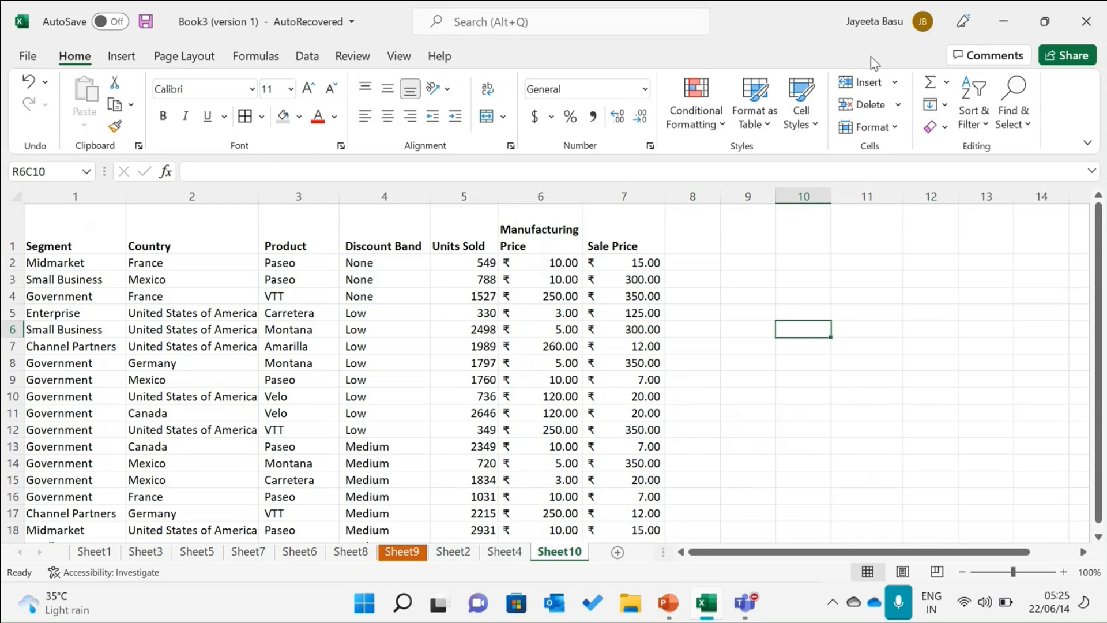
# Review the Sort & Filter options and switch to the PowerPoint presentation with the Using Filters slide
pyautogui.click(971, 95)
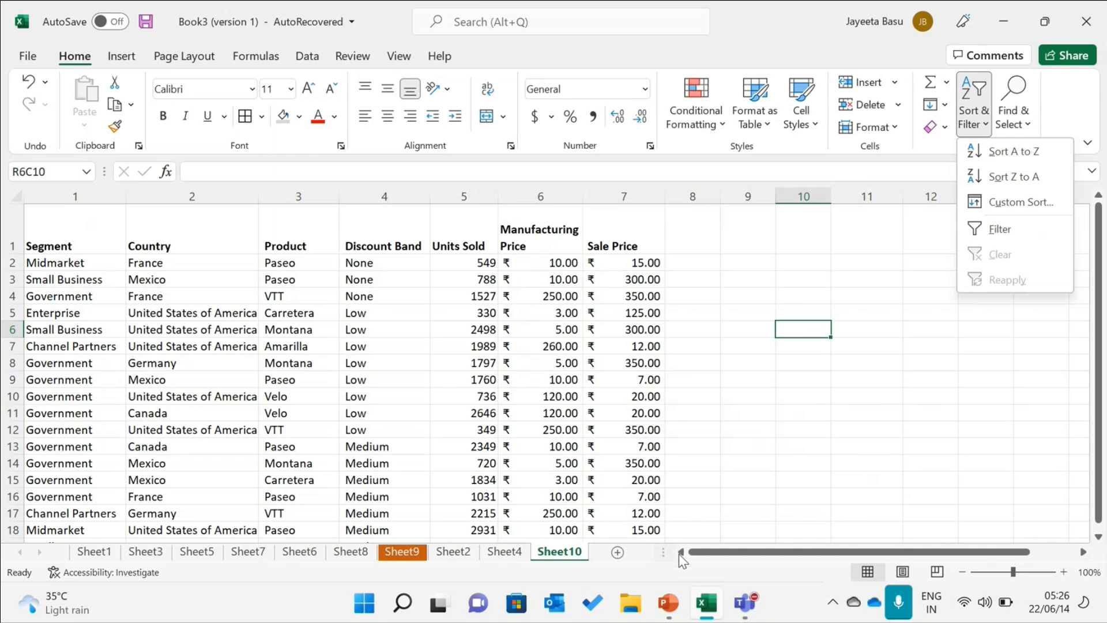
pyautogui.click(667, 607)
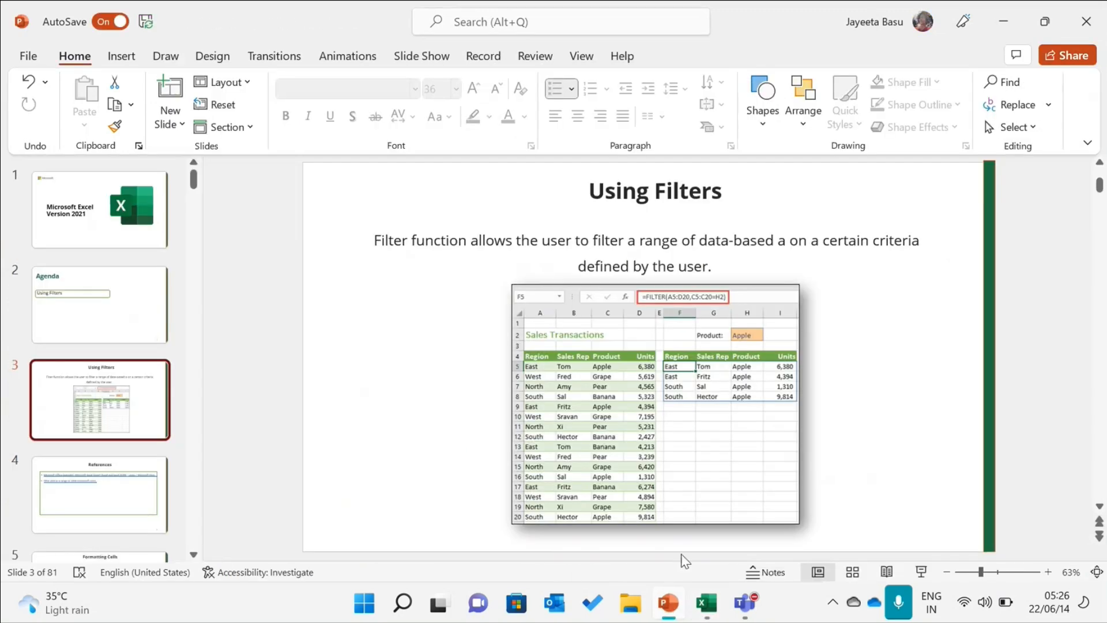